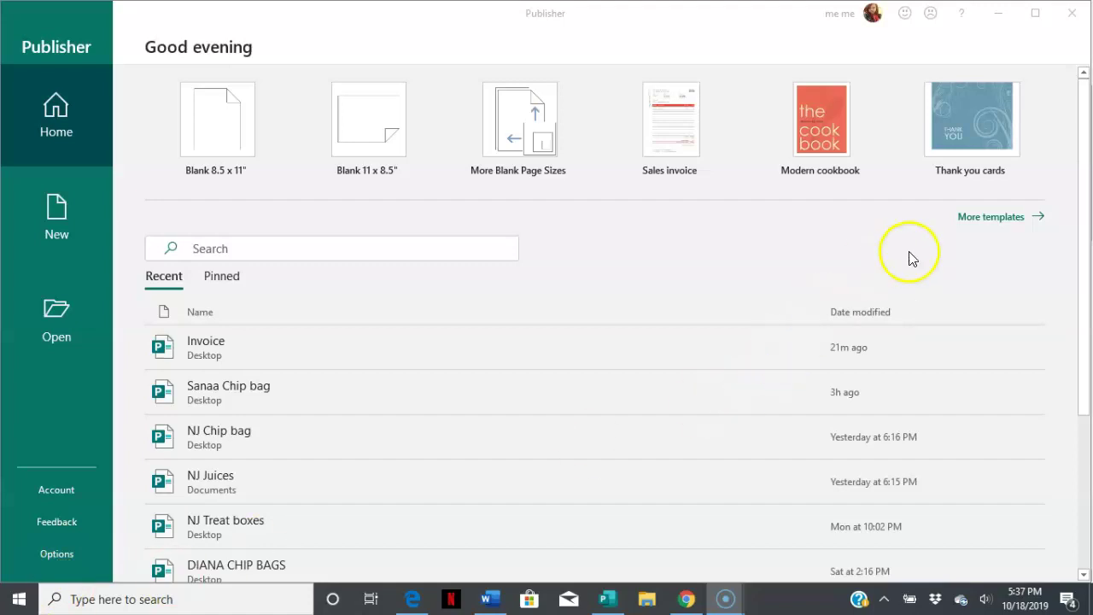
Step: Open the More templates gallery from Publisher's Home screen
click(1009, 219)
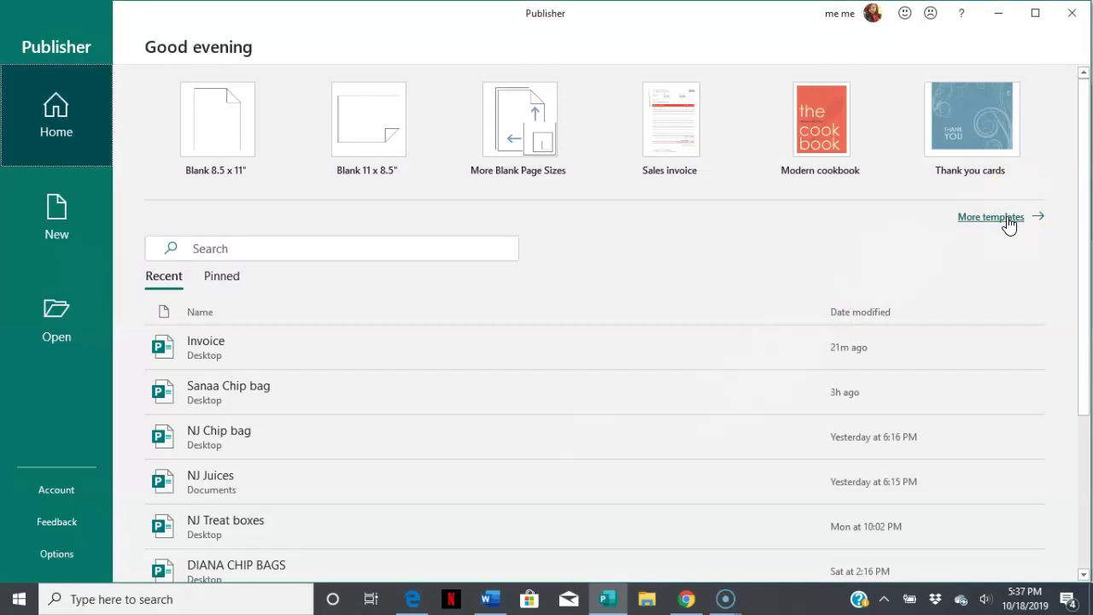
click(1005, 221)
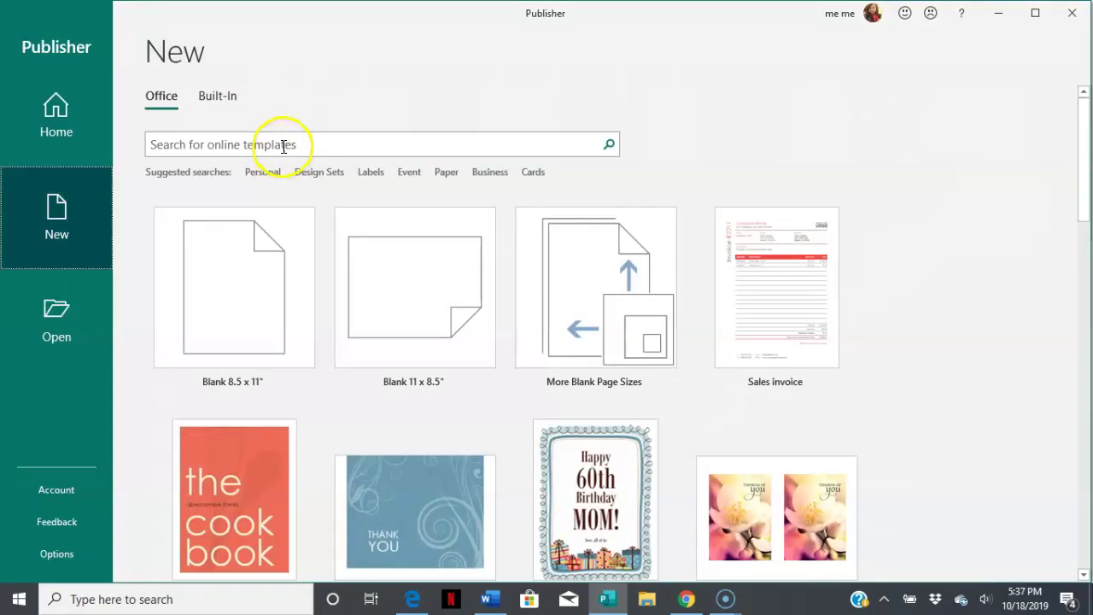
Step: Search online templates for INVOICES and create a publication from the Sales invoice template
click(284, 145)
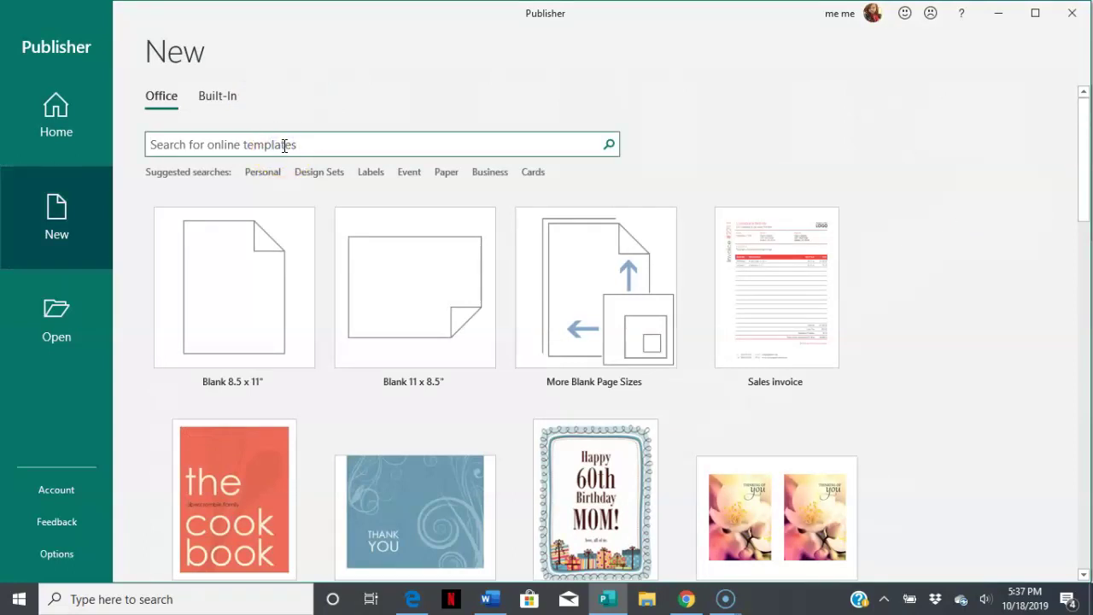
text(l)
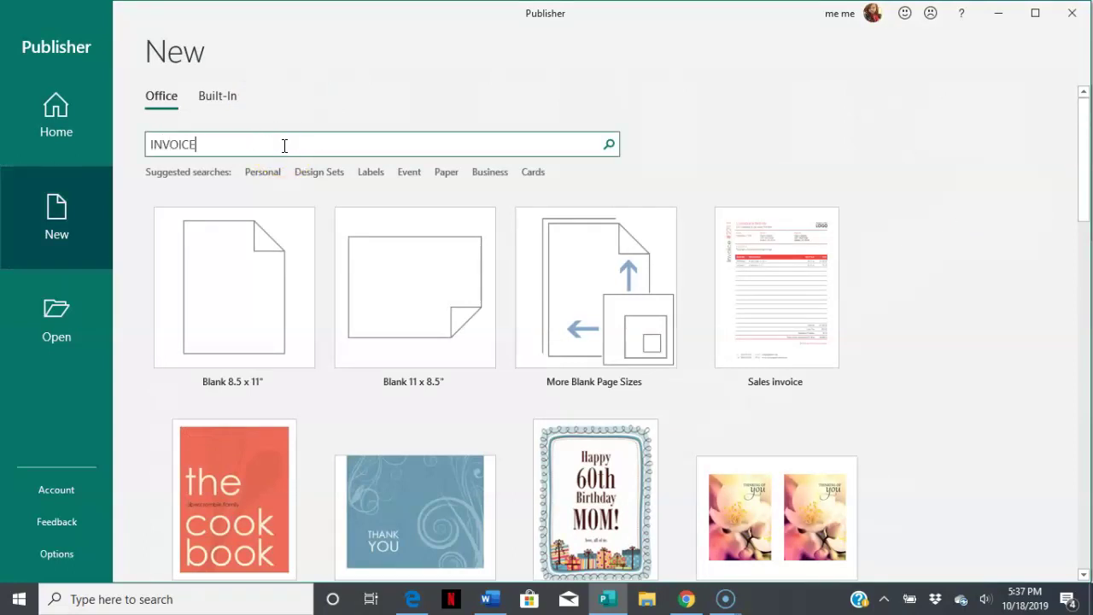
text(S)
key(Return)
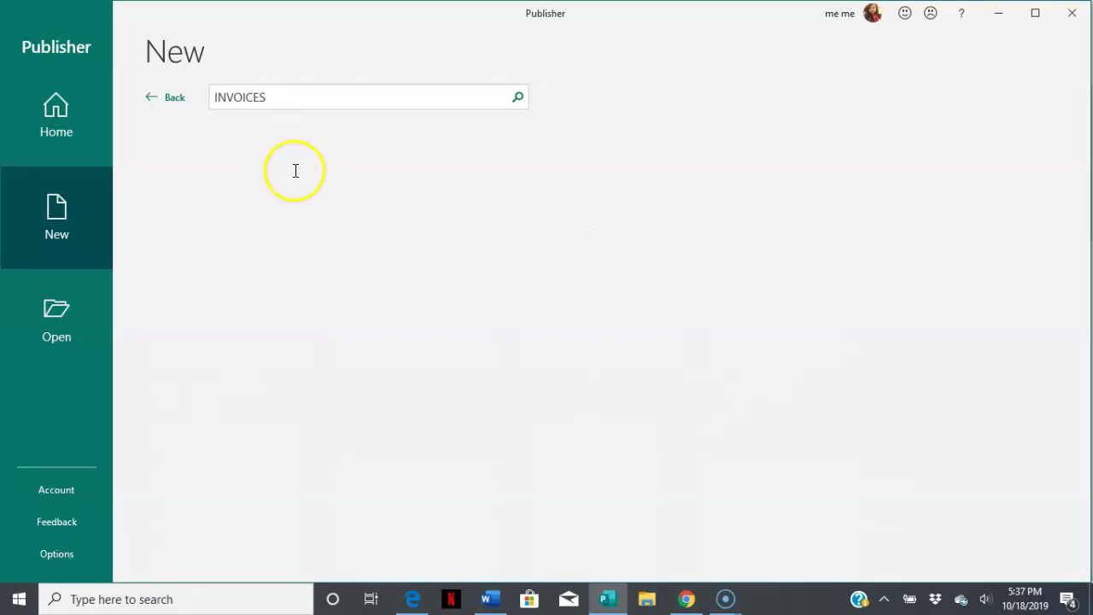
click(236, 171)
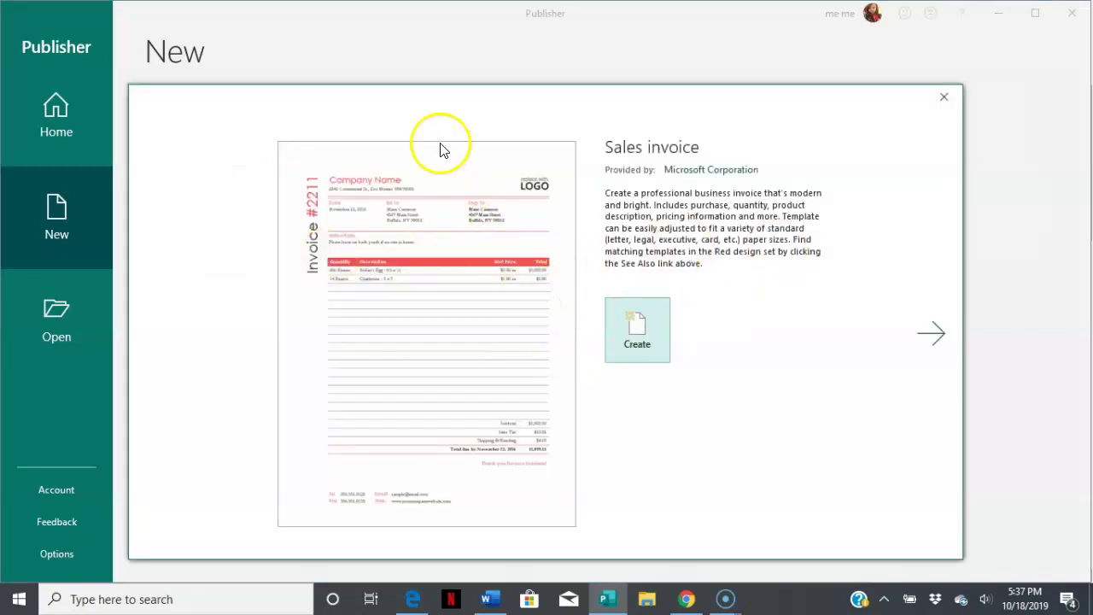
click(624, 328)
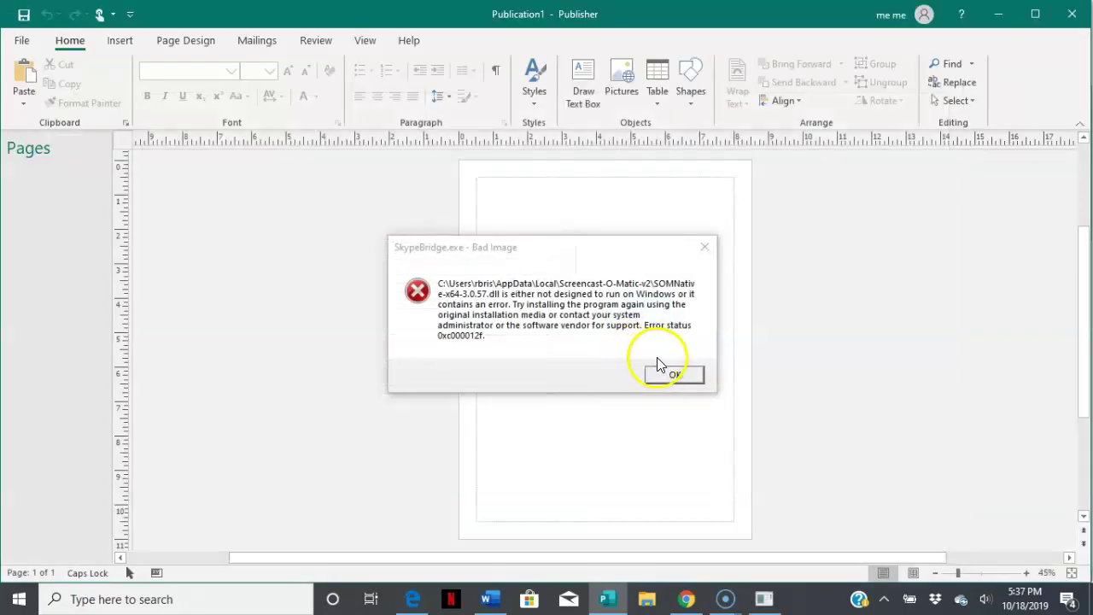
Step: Dismiss the repeated Bad Image error dialogs until the Sales invoice design shows
click(677, 381)
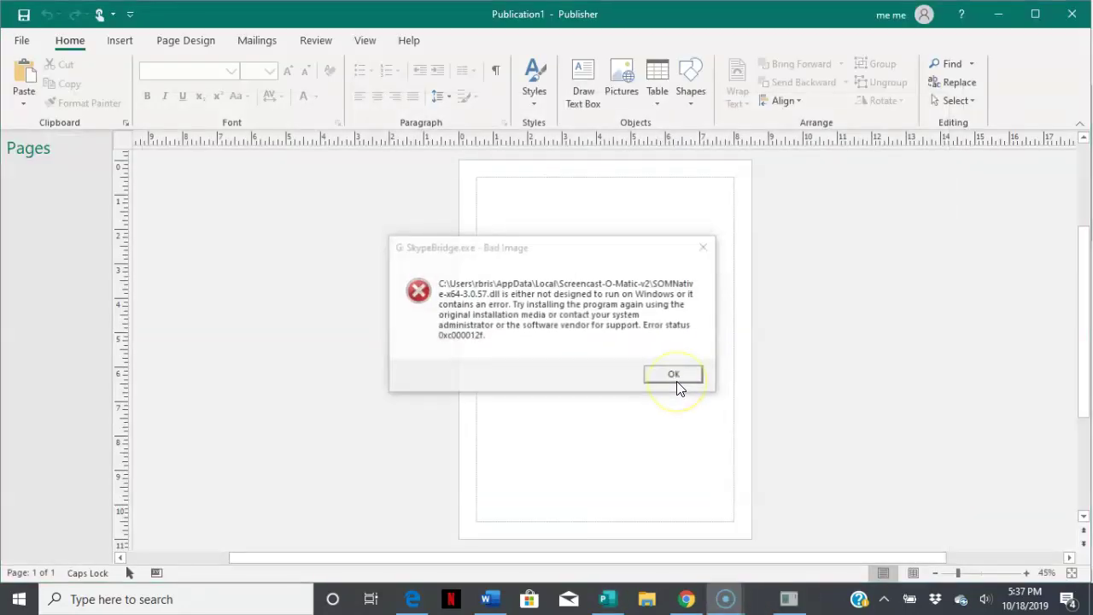
click(703, 247)
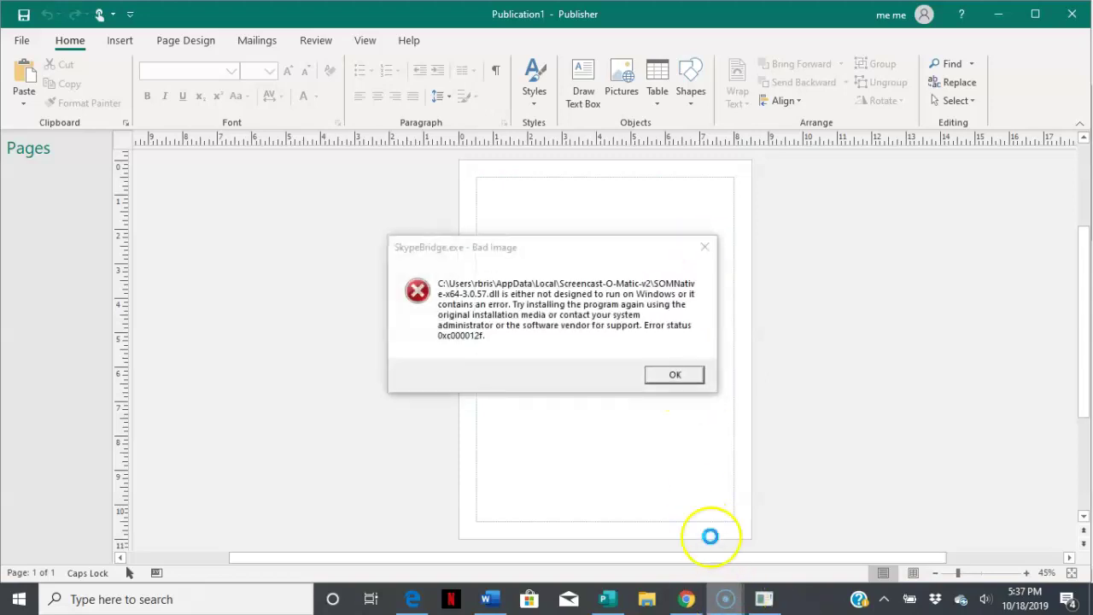
click(698, 256)
click(815, 379)
click(676, 374)
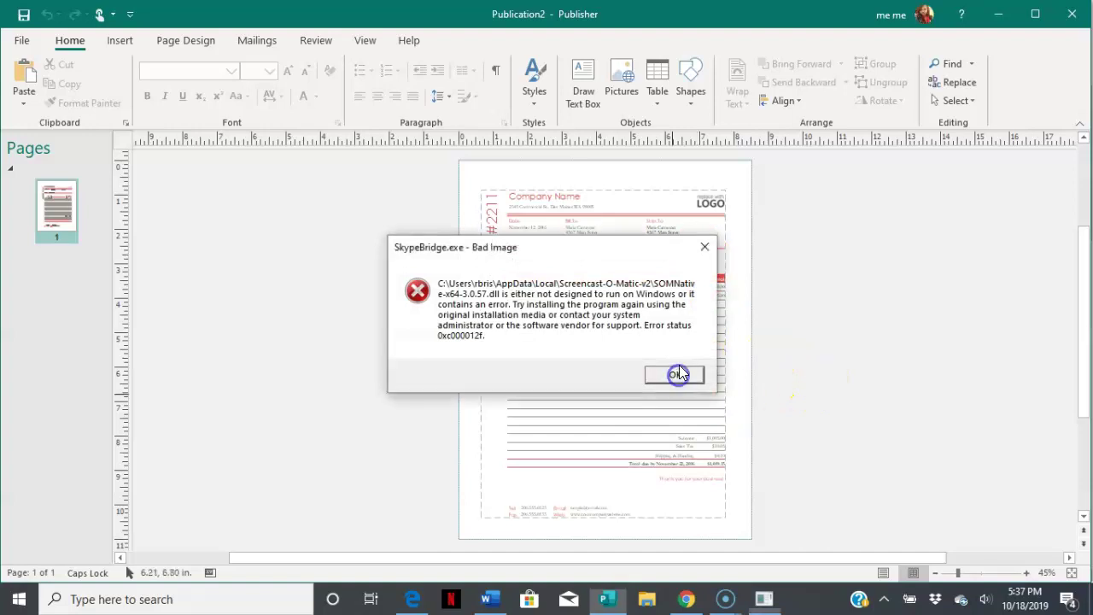
click(685, 379)
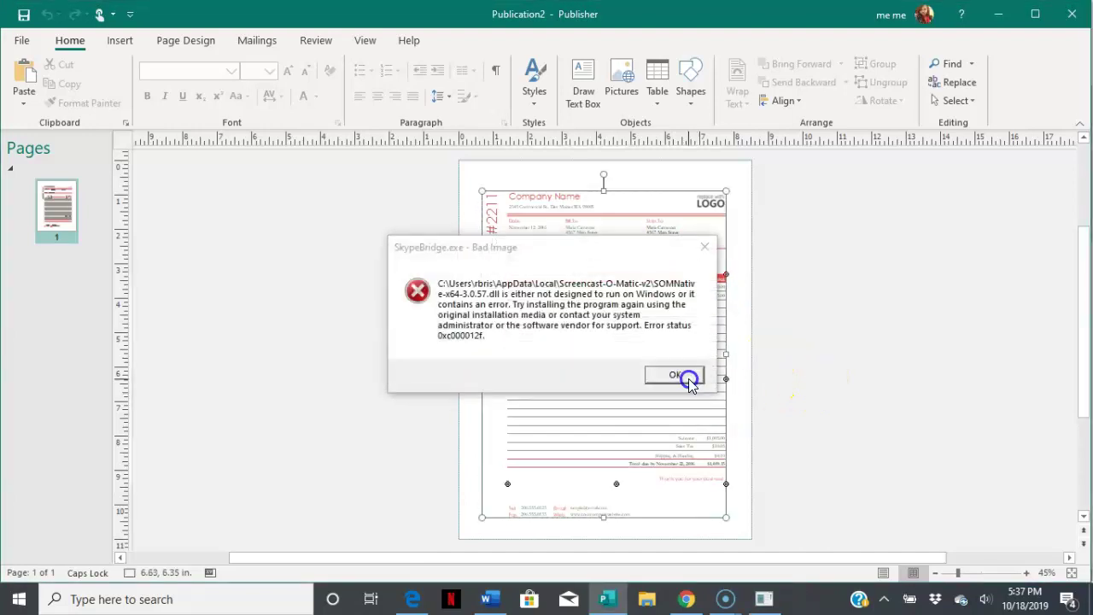
click(688, 378)
click(463, 356)
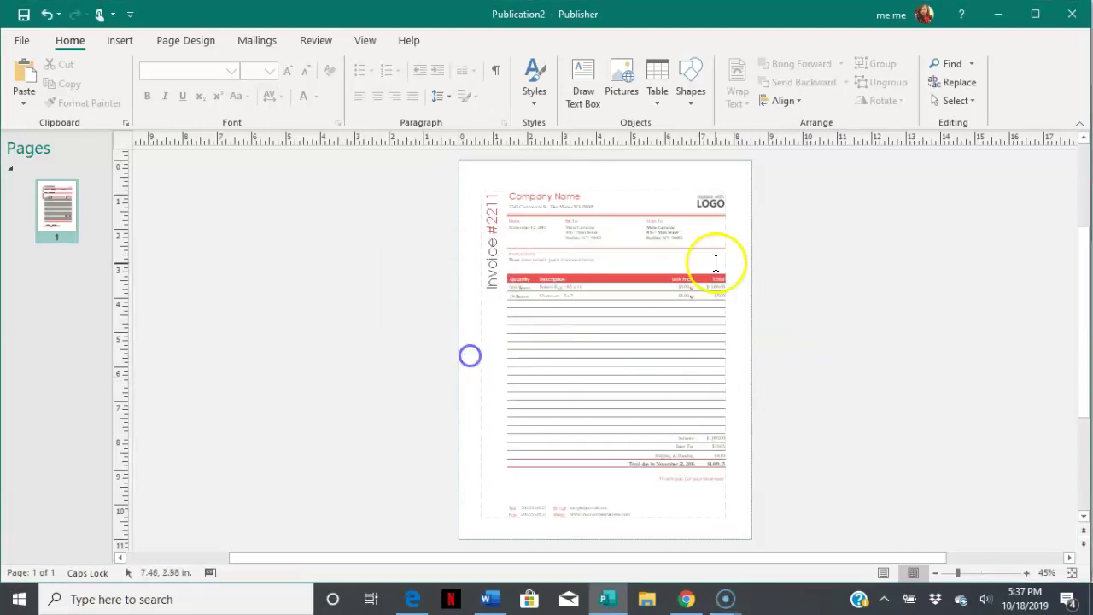
click(877, 337)
Step: Replace the LOGO placeholder via Change Picture, choosing to browse for a file
drag(761, 557, 779, 557)
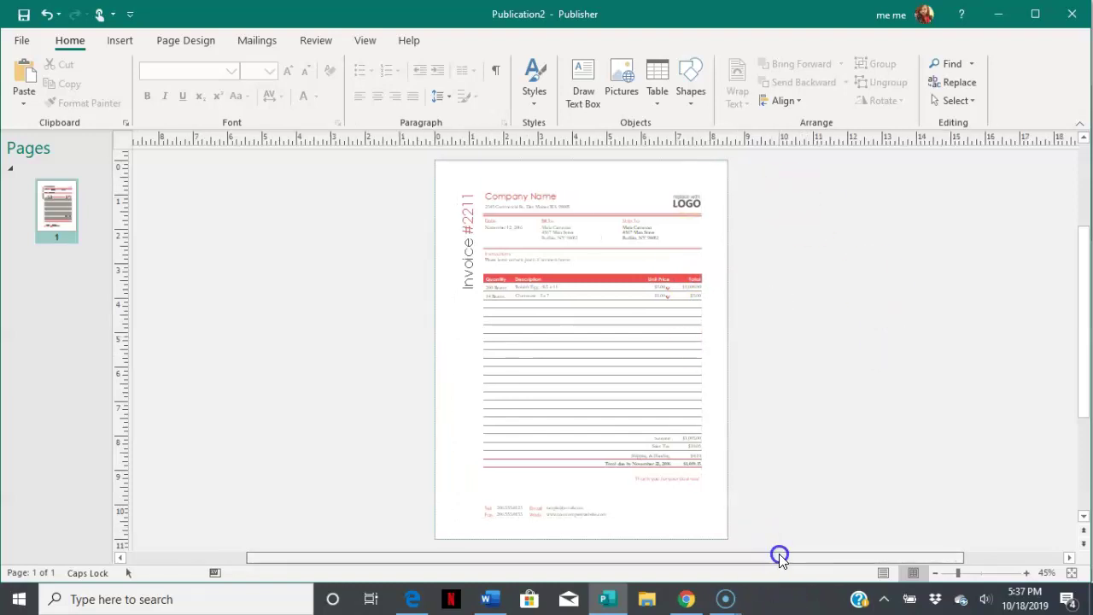
click(688, 205)
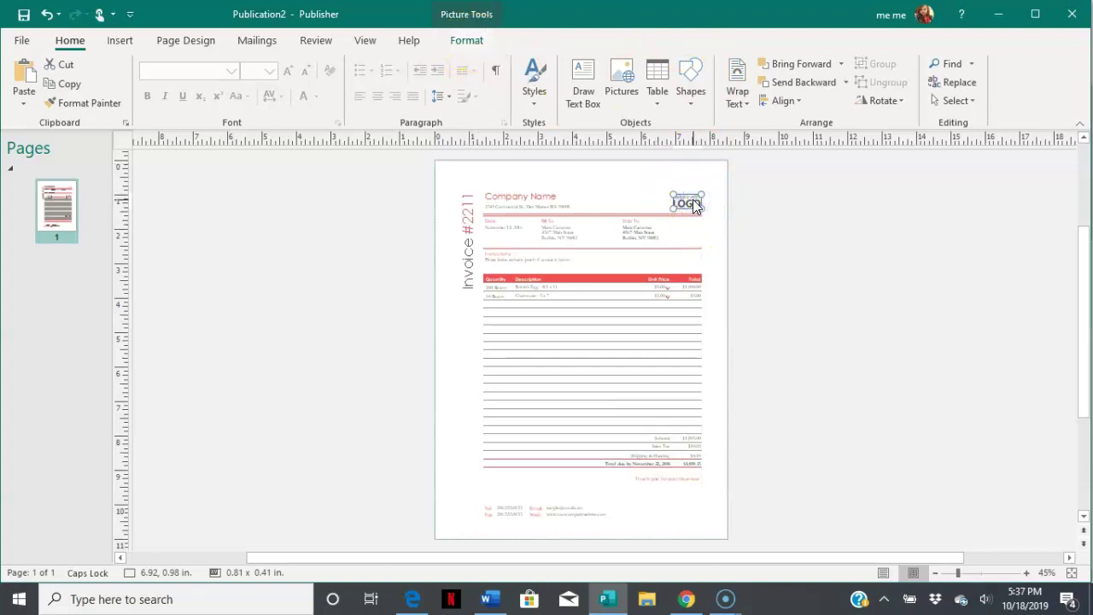
double_click(680, 199)
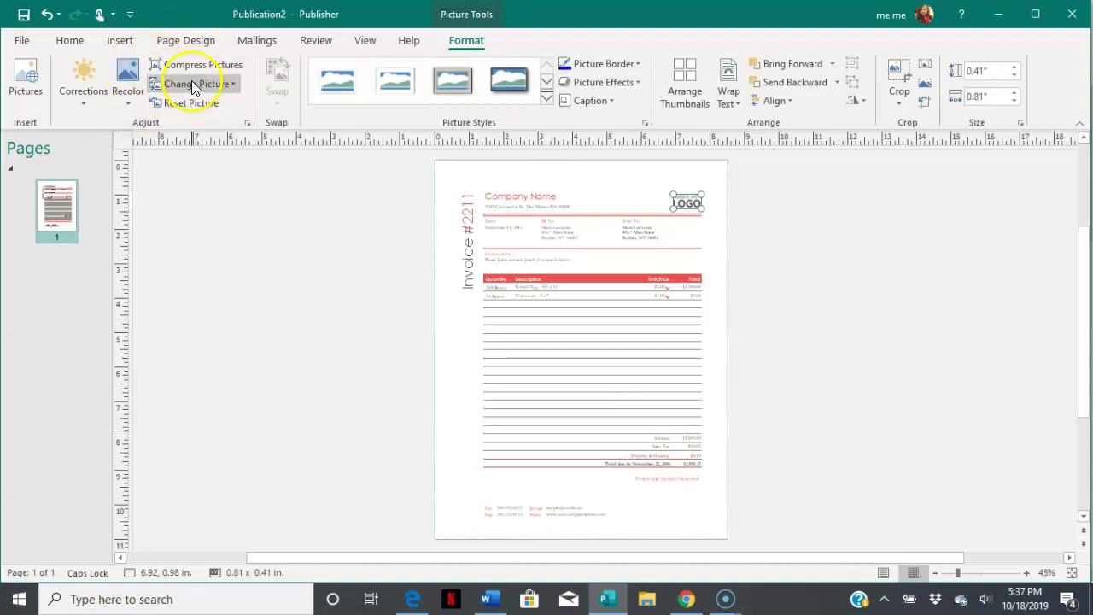
click(193, 84)
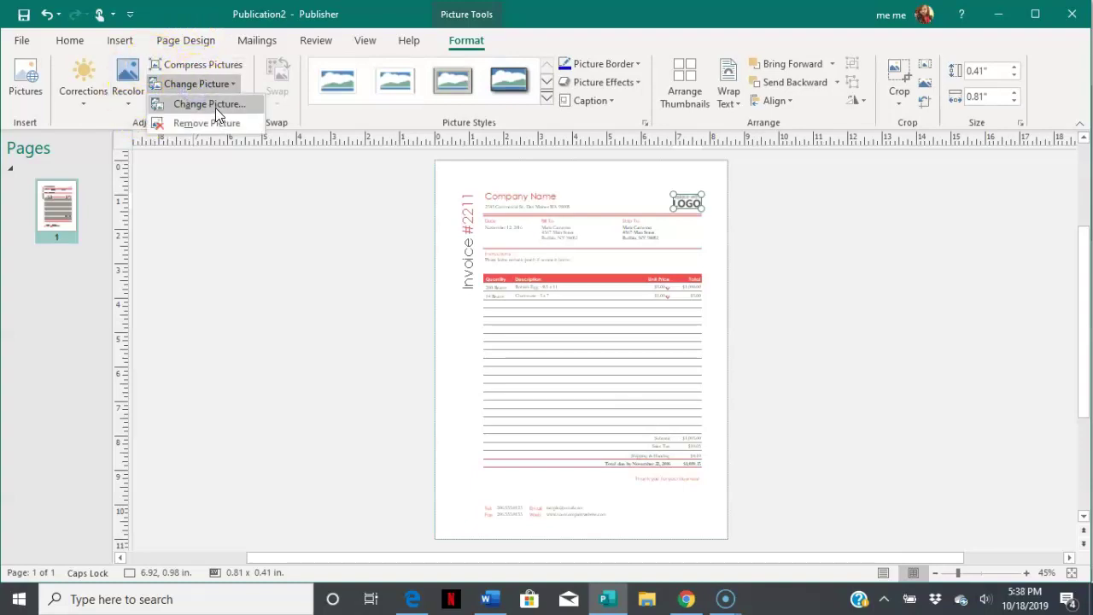
click(215, 109)
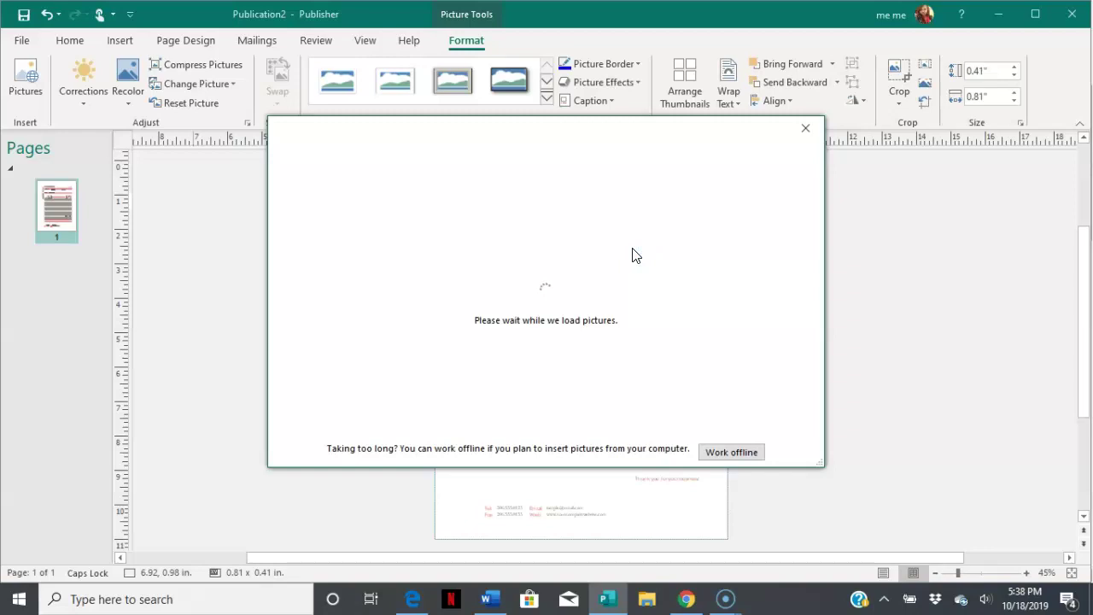
click(629, 213)
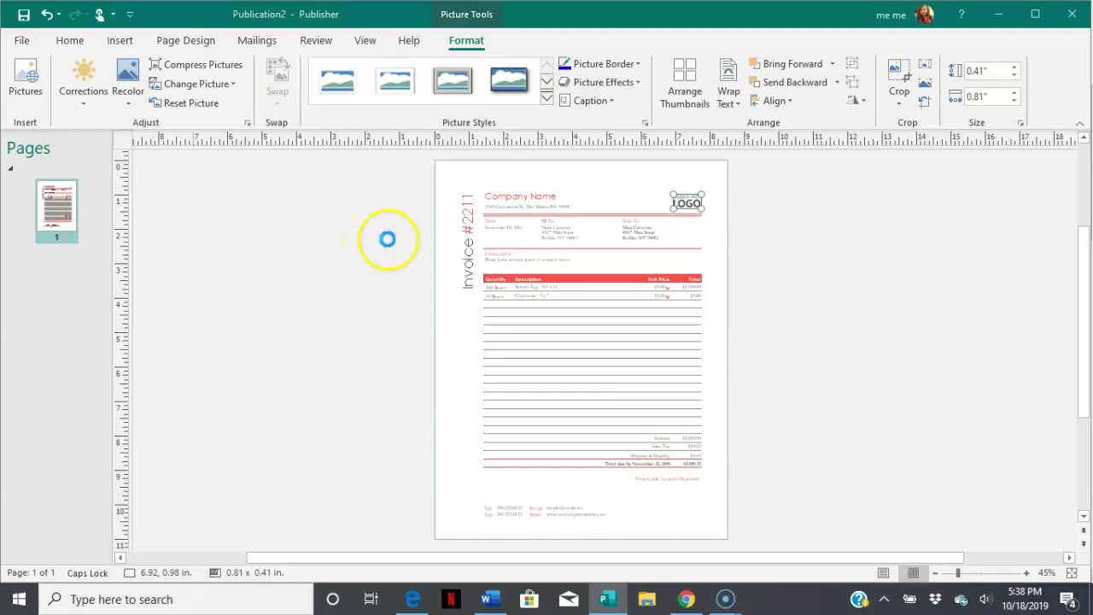
Step: Insert the LOGO image from the Desktop in place of the invoice's logo placeholder
click(401, 232)
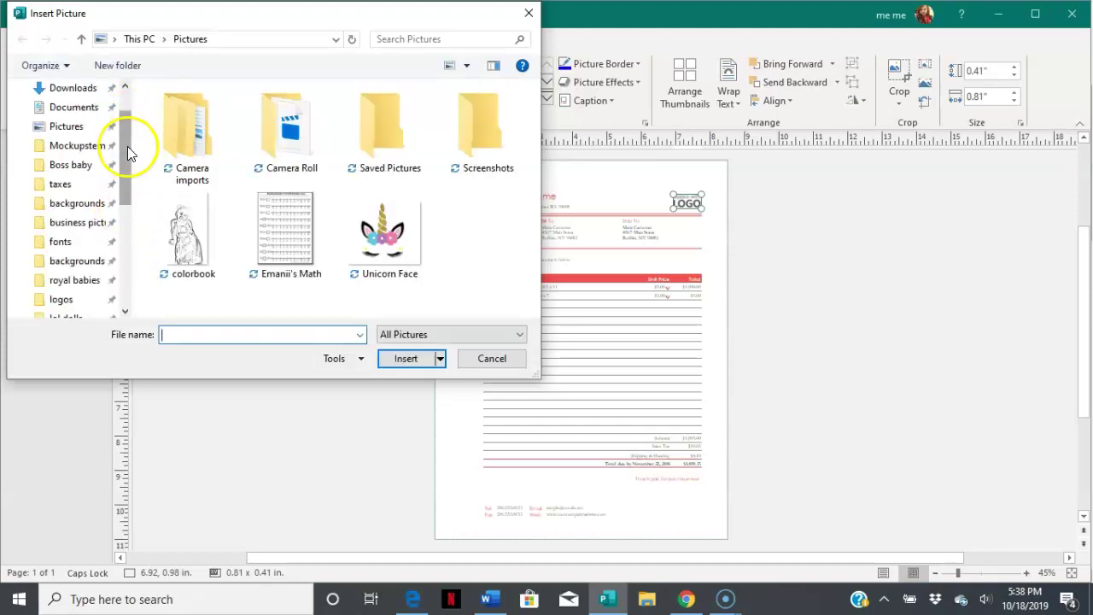
scroll(134, 146, up, 1)
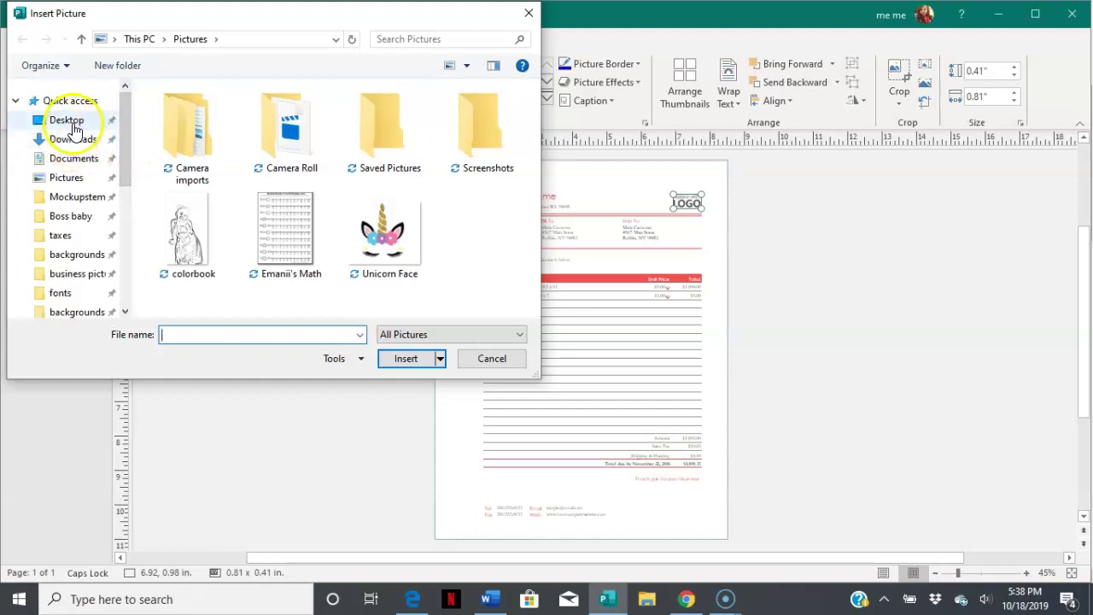
click(73, 124)
click(71, 120)
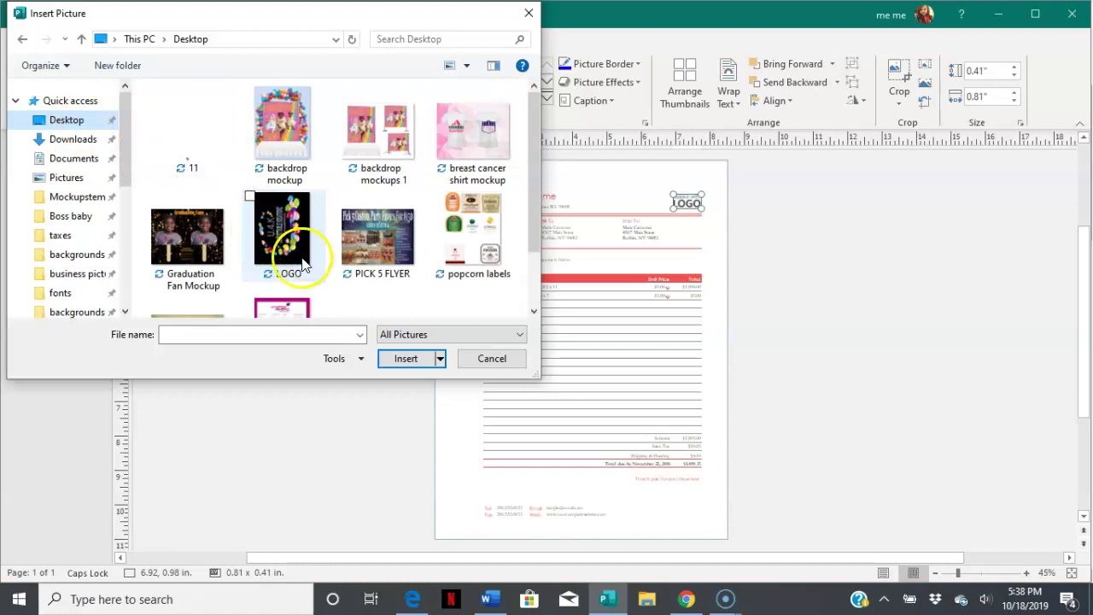
scroll(303, 265, down, 2)
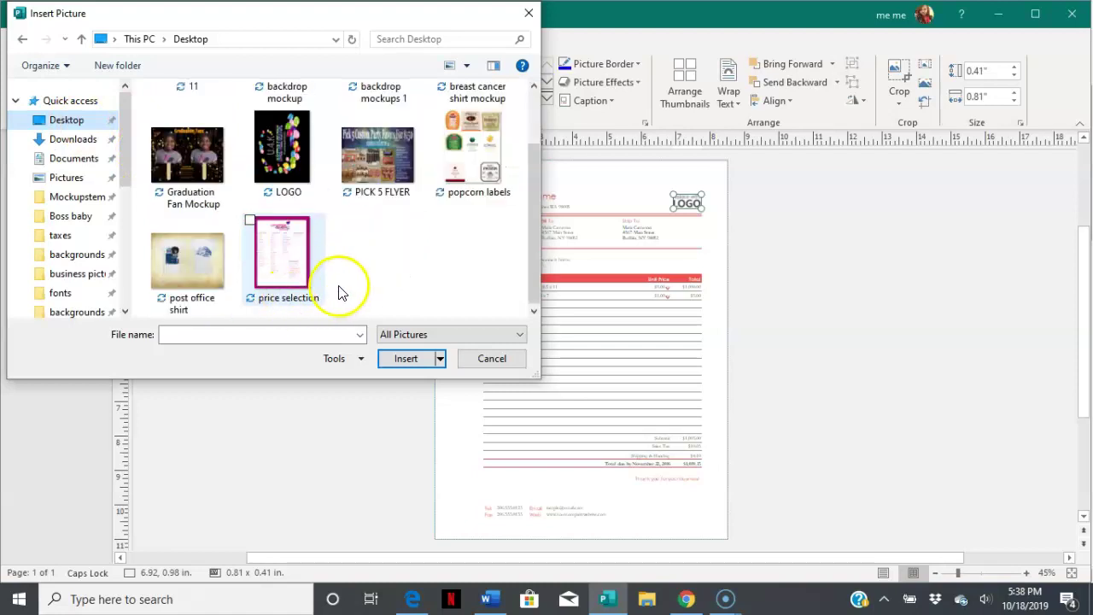
double_click(295, 179)
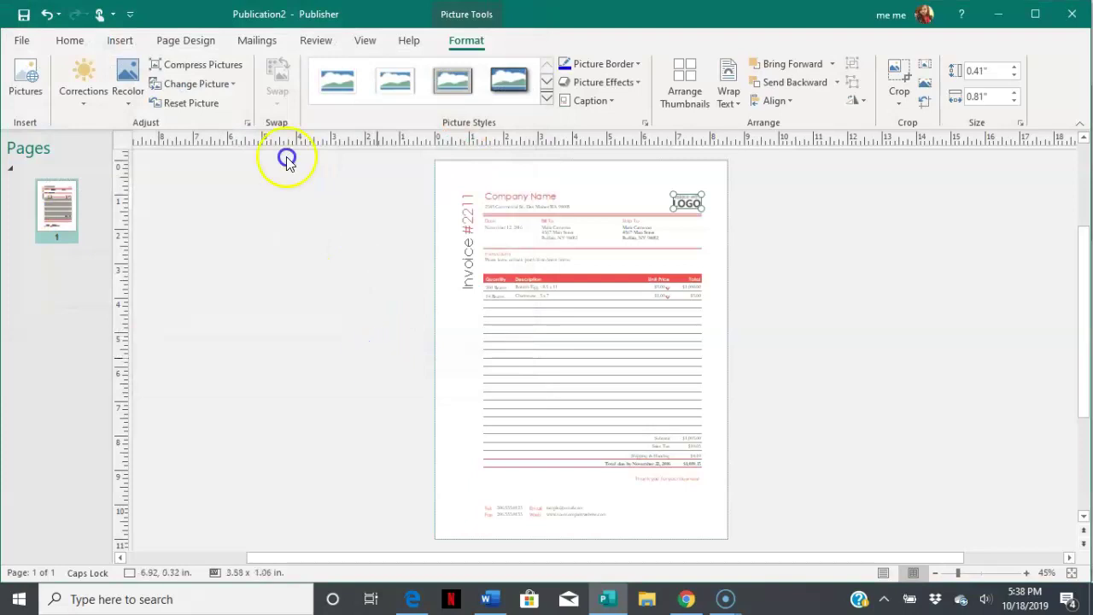
Step: Delete the leftover LOGO placeholder and zoom in on the invoice page
click(376, 359)
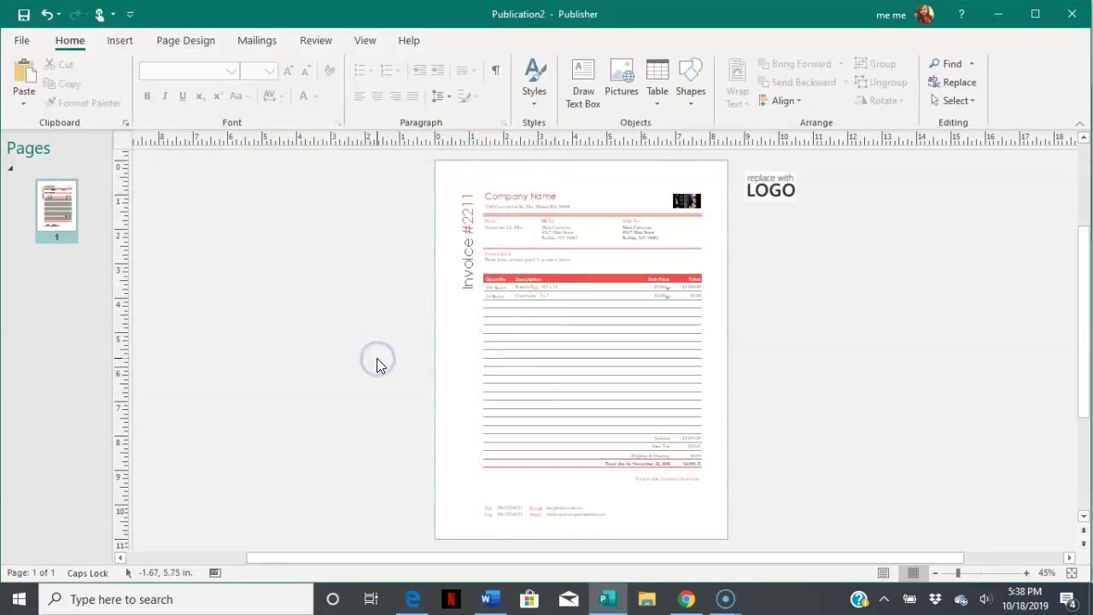
click(775, 198)
key(Delete)
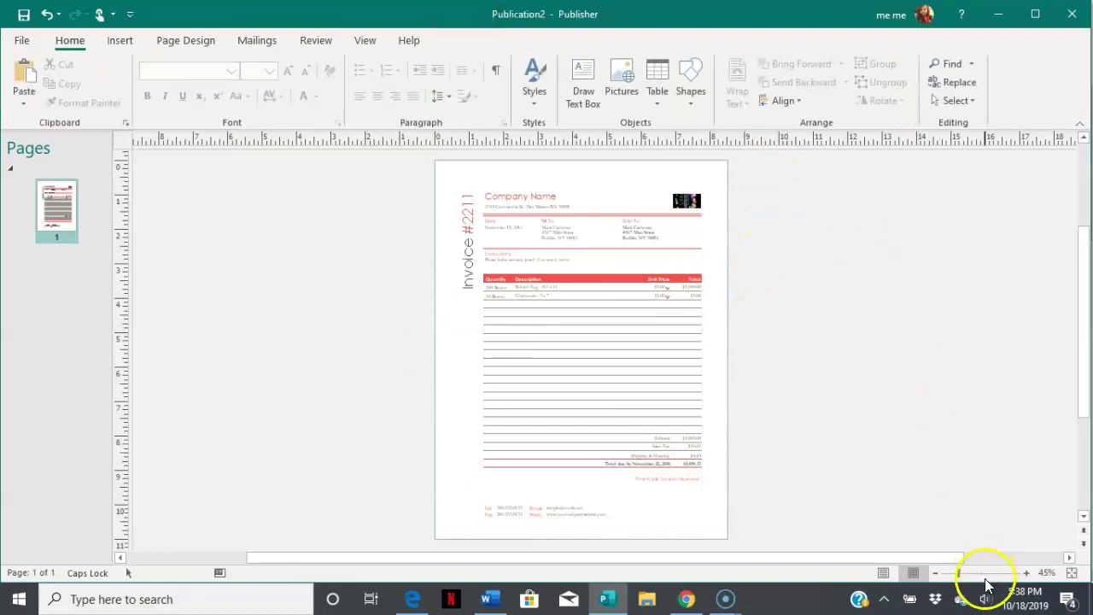
click(978, 573)
scroll(921, 438, up, 5)
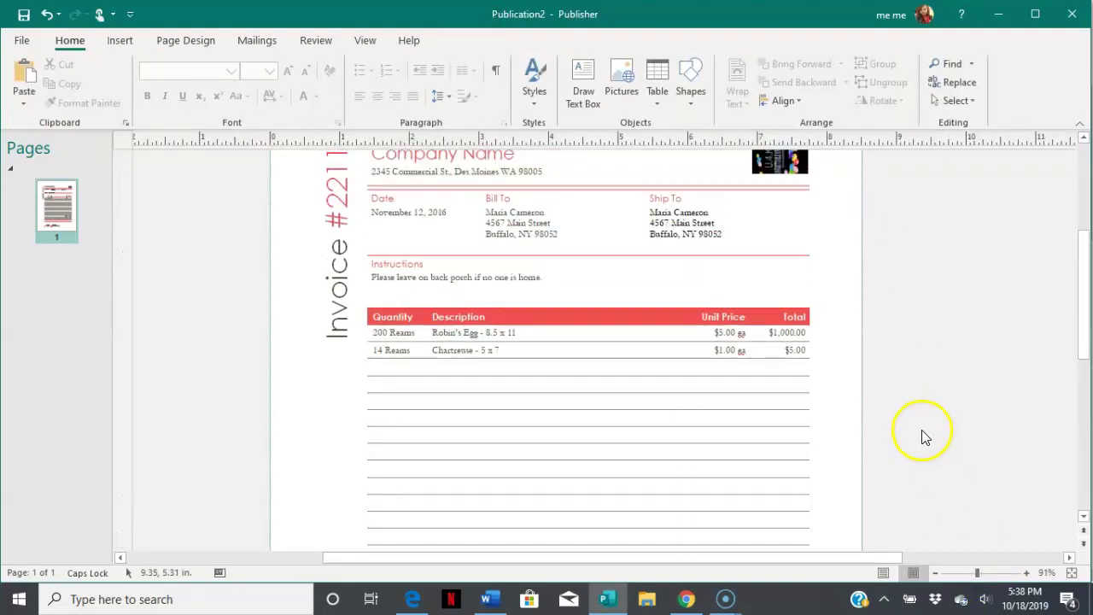
Step: Rotate the logo Right 90° so its text is horizontal, shift it left, and enlarge it
click(780, 257)
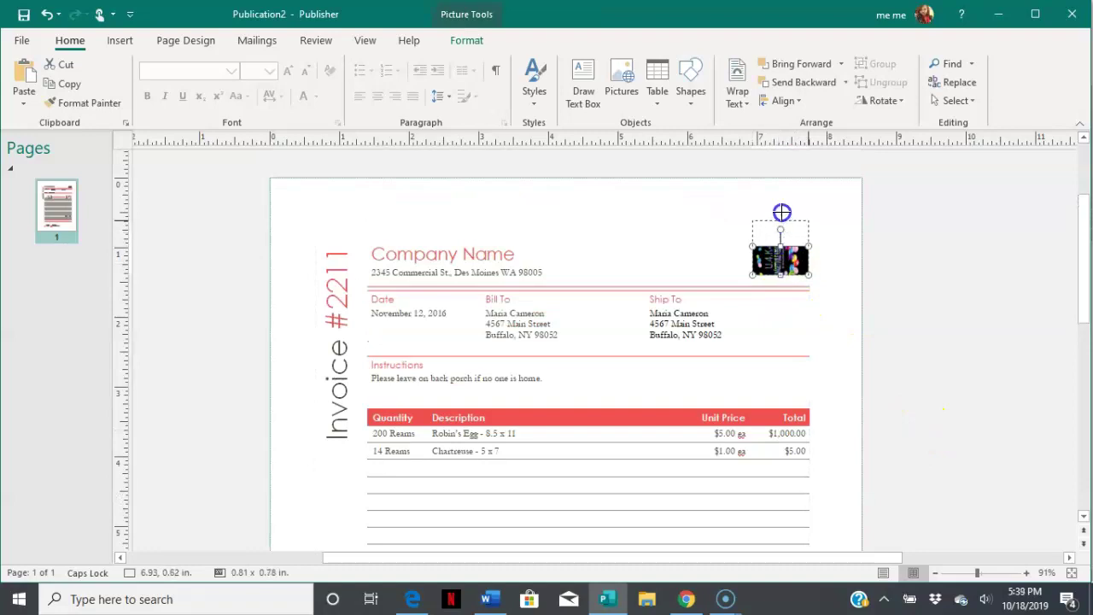
mouse_move(779, 225)
mouse_down()
mouse_move(783, 212)
mouse_move(812, 220)
mouse_move(793, 268)
mouse_up()
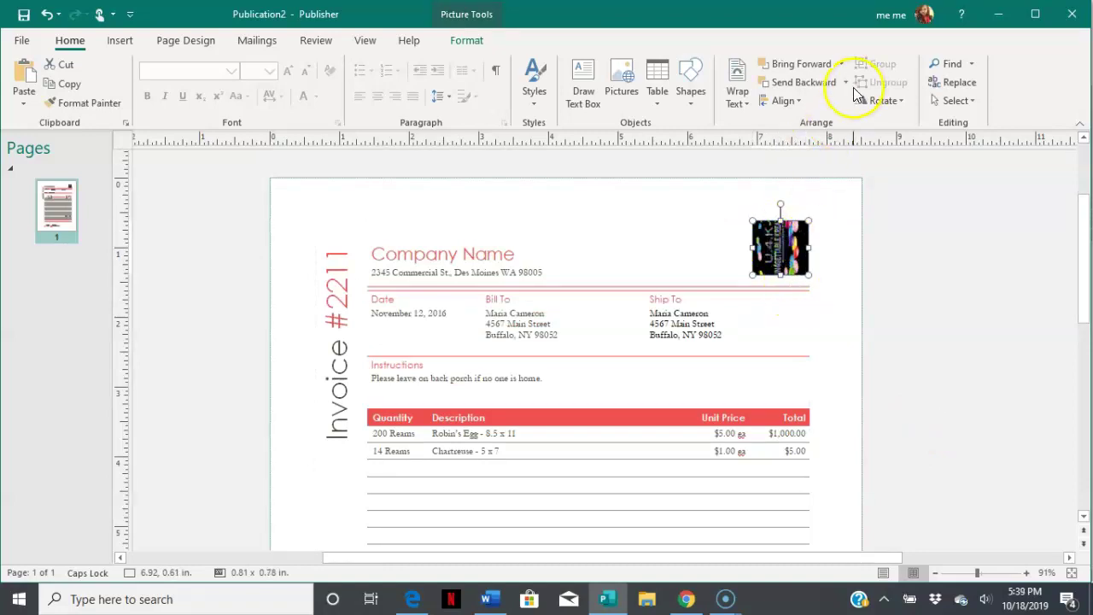
click(884, 100)
click(904, 113)
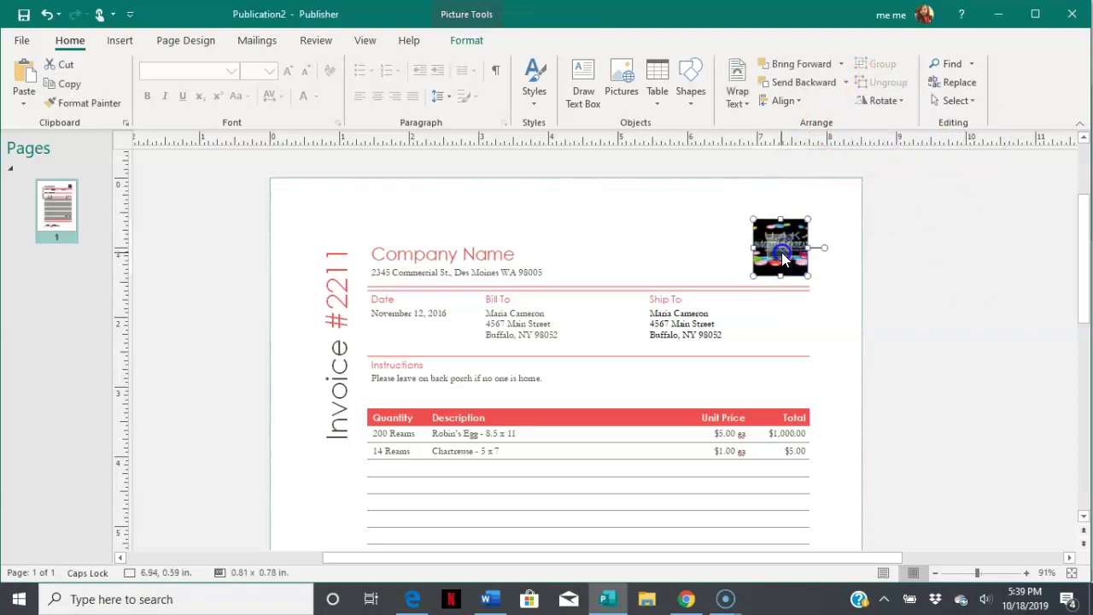
mouse_move(782, 252)
mouse_down()
mouse_move(728, 252)
mouse_move(799, 252)
mouse_up()
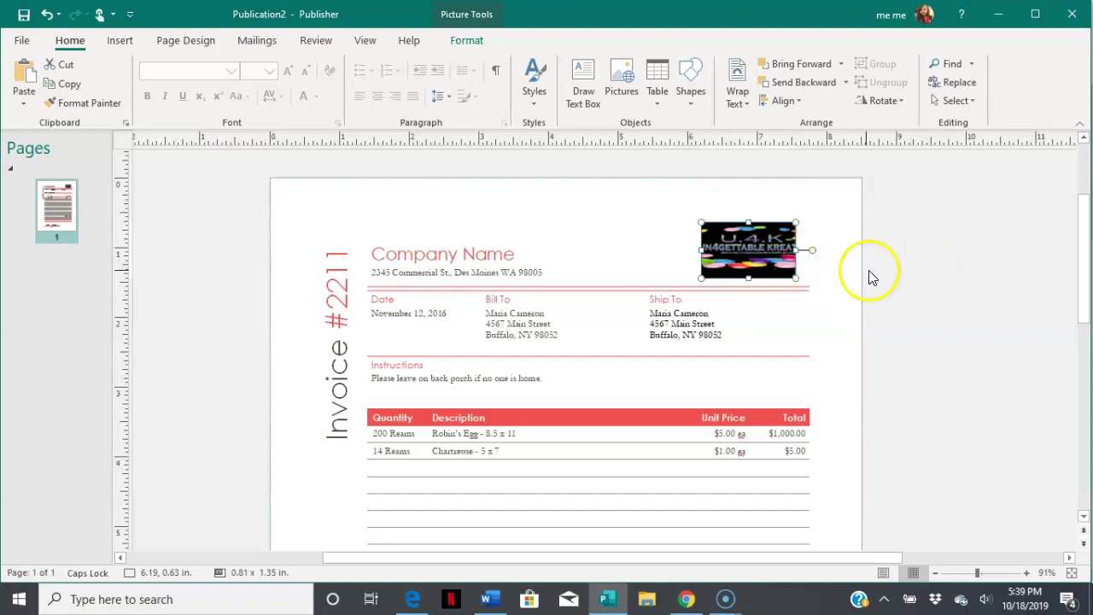
drag(796, 223, 820, 210)
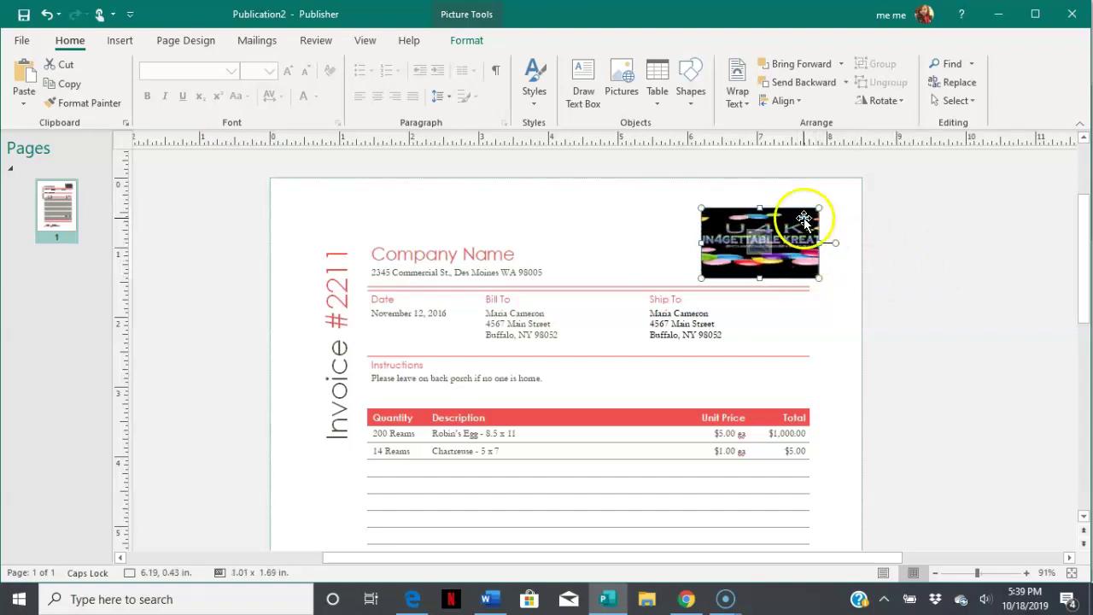
click(767, 241)
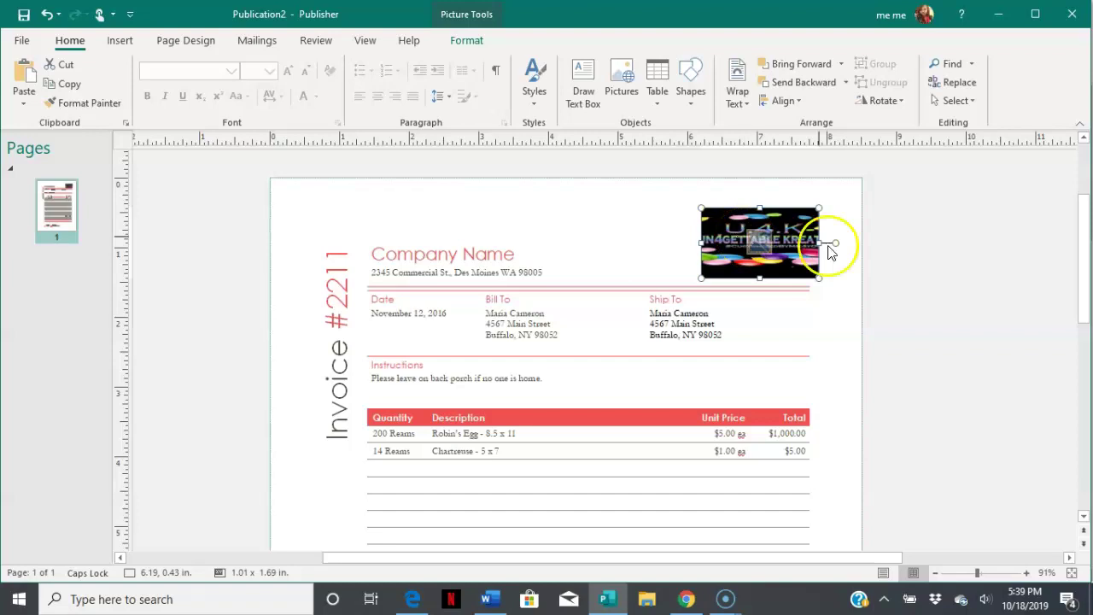
Step: Replace the Company Name placeholder with UN4GETTABLE KREATIONZ
click(935, 259)
click(416, 261)
click(416, 260)
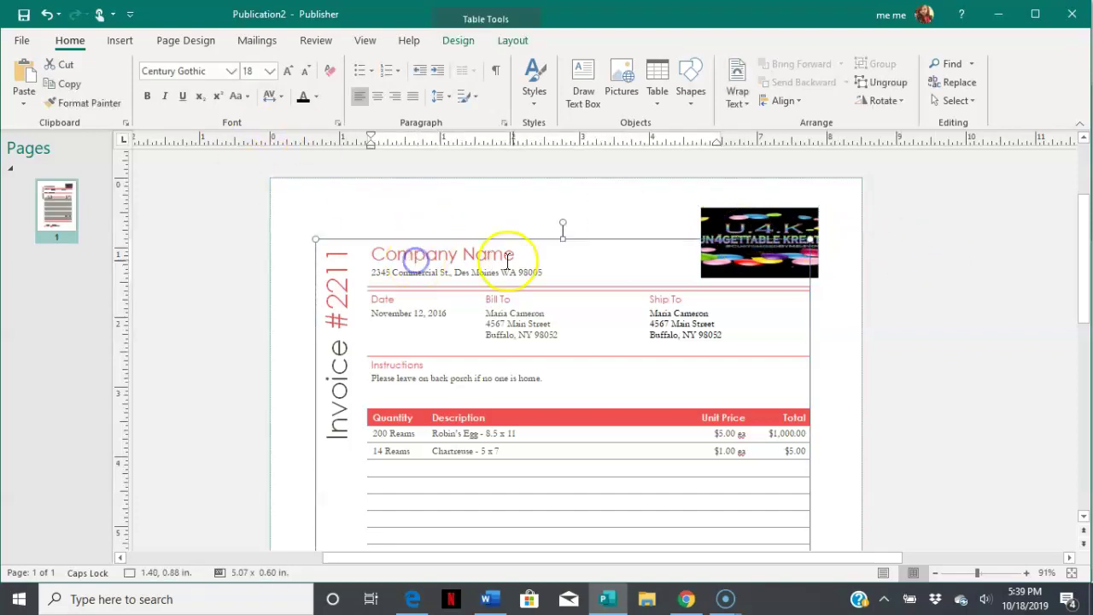
drag(525, 256, 422, 258)
text(UN4GETTABLE KREATIONZ)
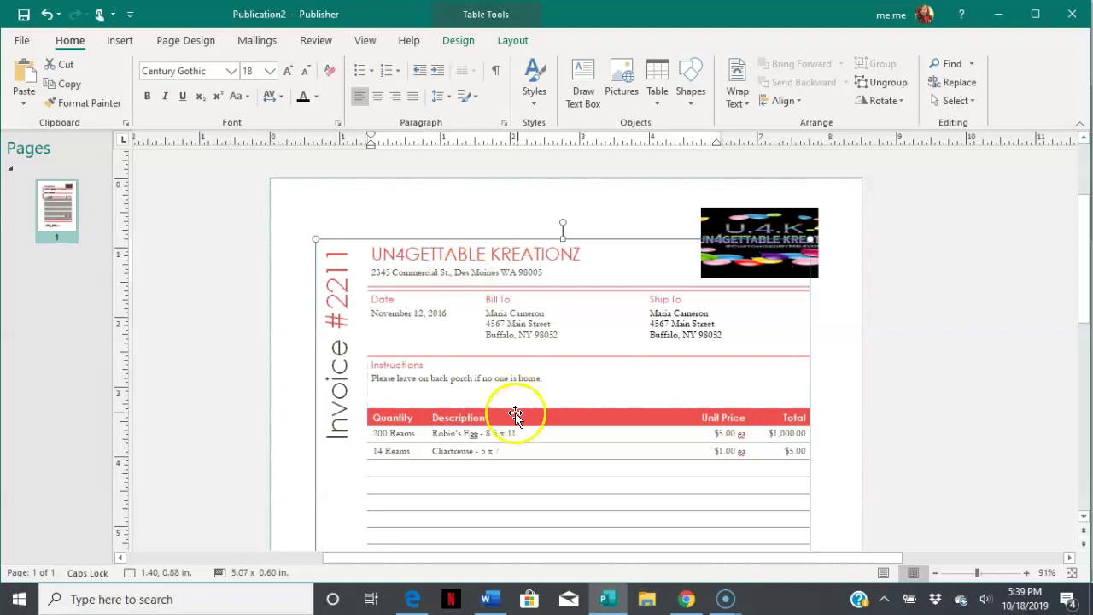
Step: Delete the Bill To and Ship To address blocks from the invoice
drag(562, 339, 485, 311)
key(Delete)
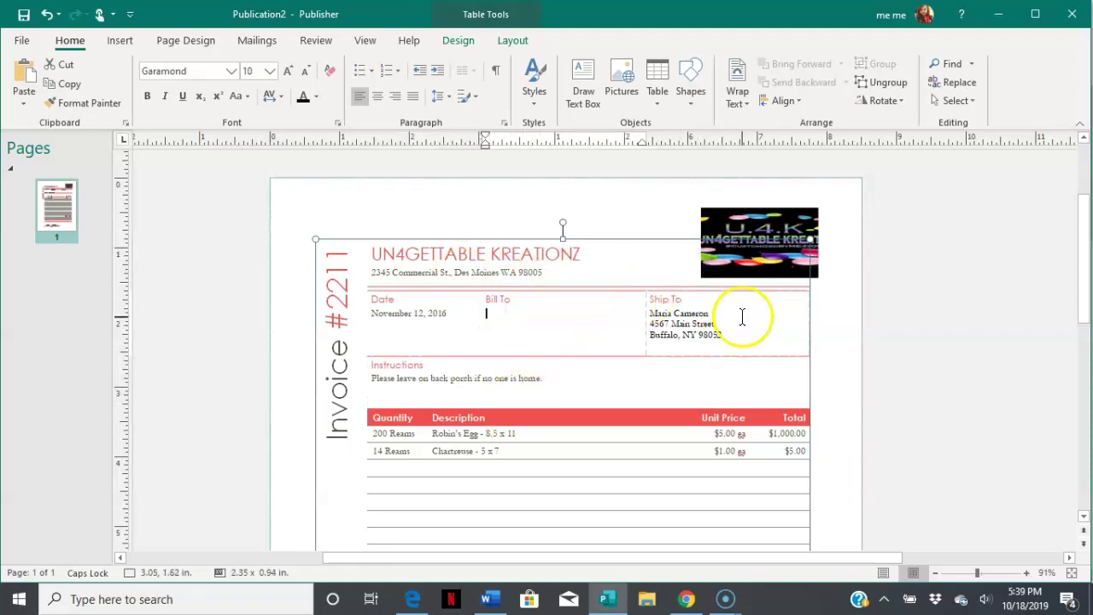
drag(739, 315, 659, 336)
key(Delete)
scroll(602, 403, down, 3)
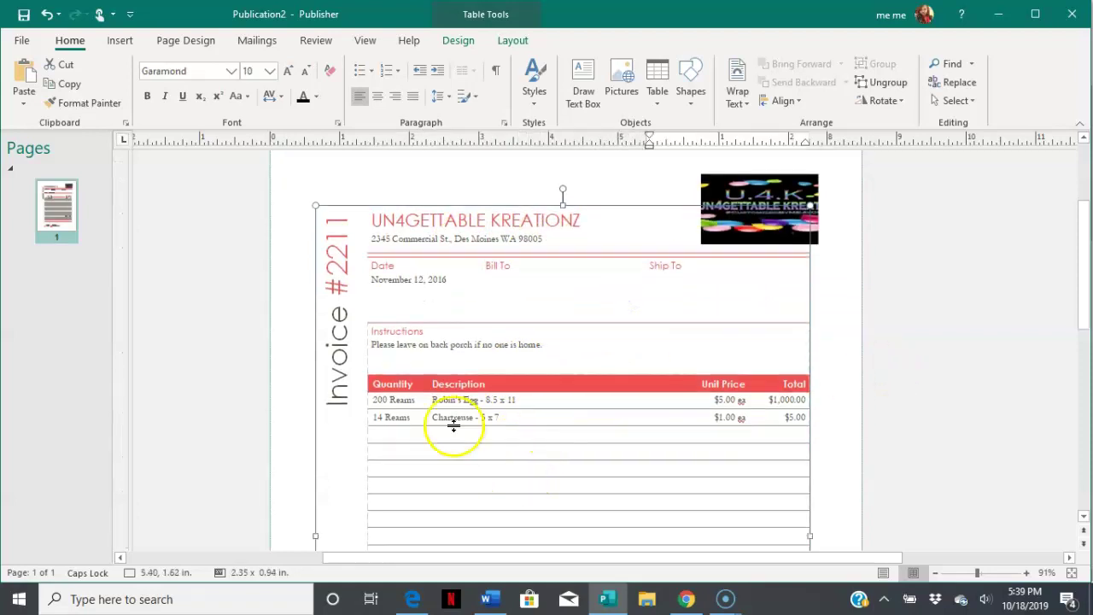
click(895, 311)
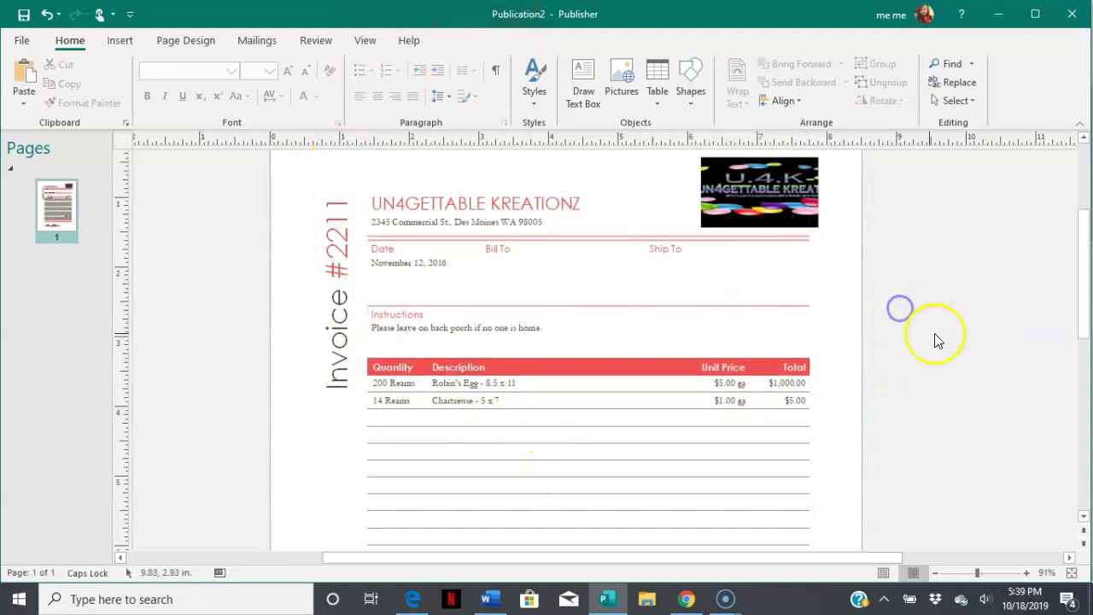
scroll(897, 334, up, 2)
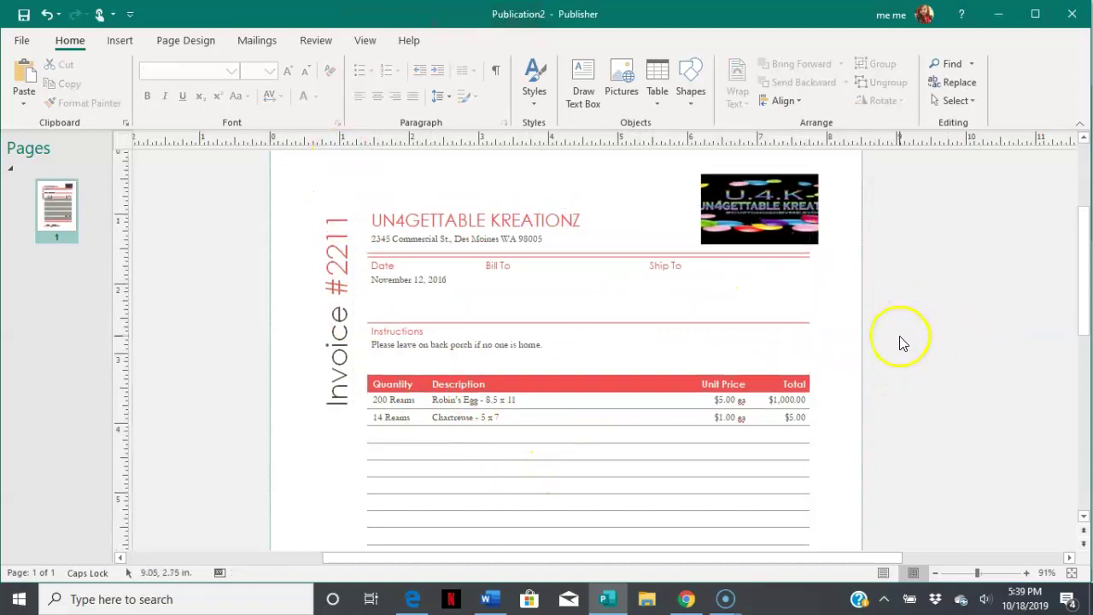
Step: Minimize Publisher, search Word's templates for INVOICE, and open Sales invoice (Blue Gradient)
click(999, 14)
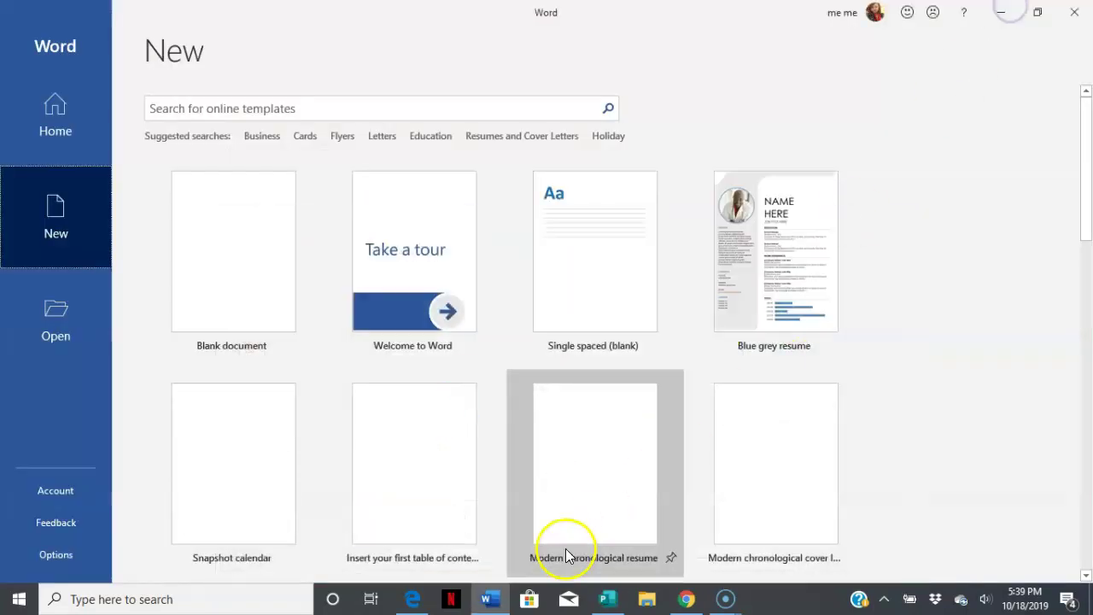
click(283, 109)
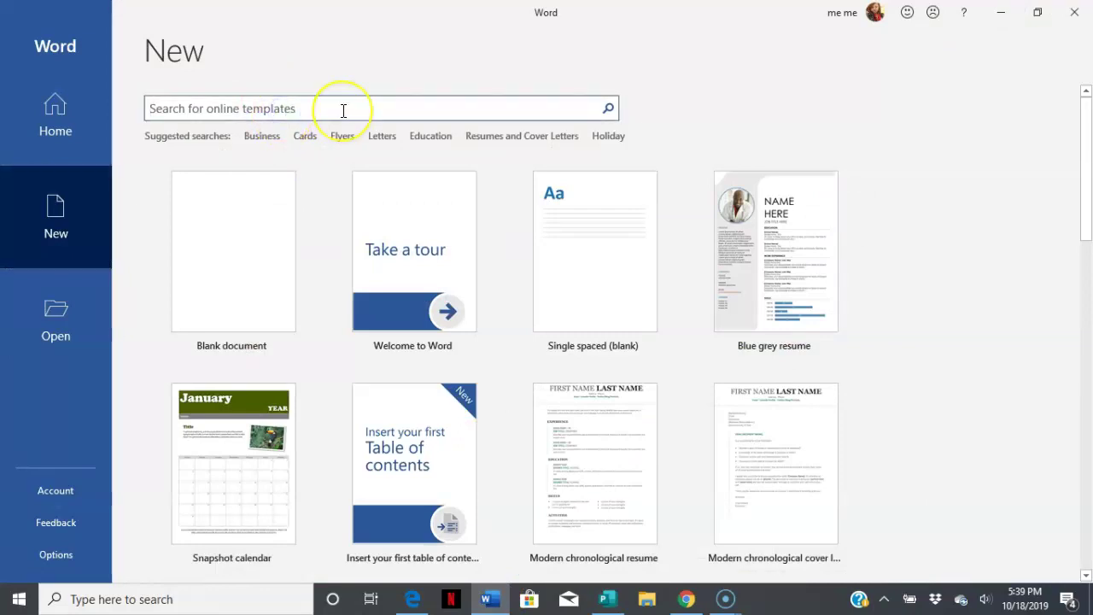
text(INVOICE)
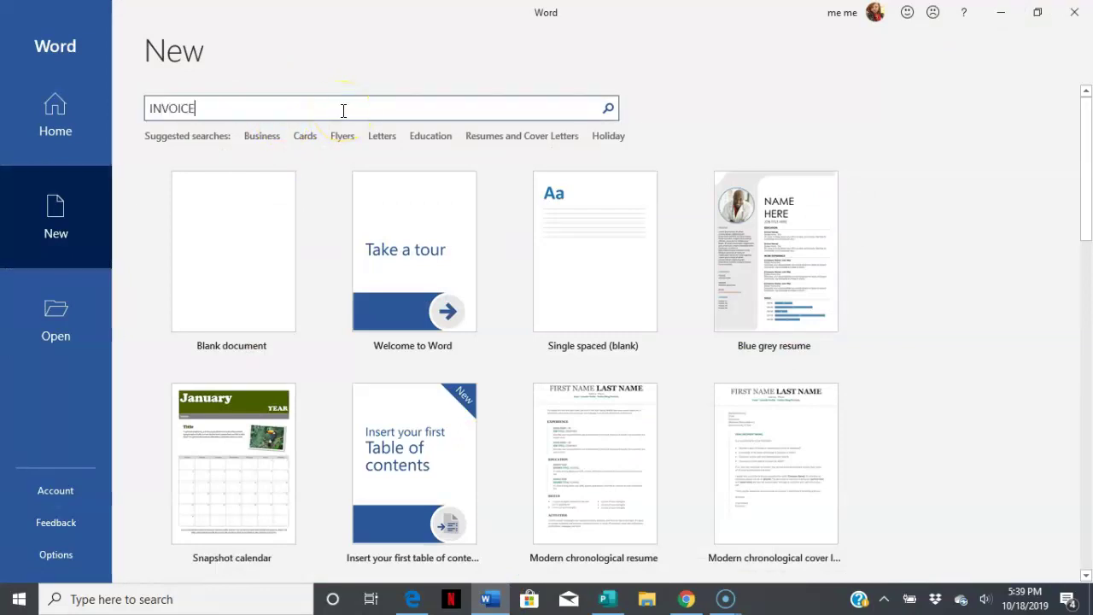
key(Return)
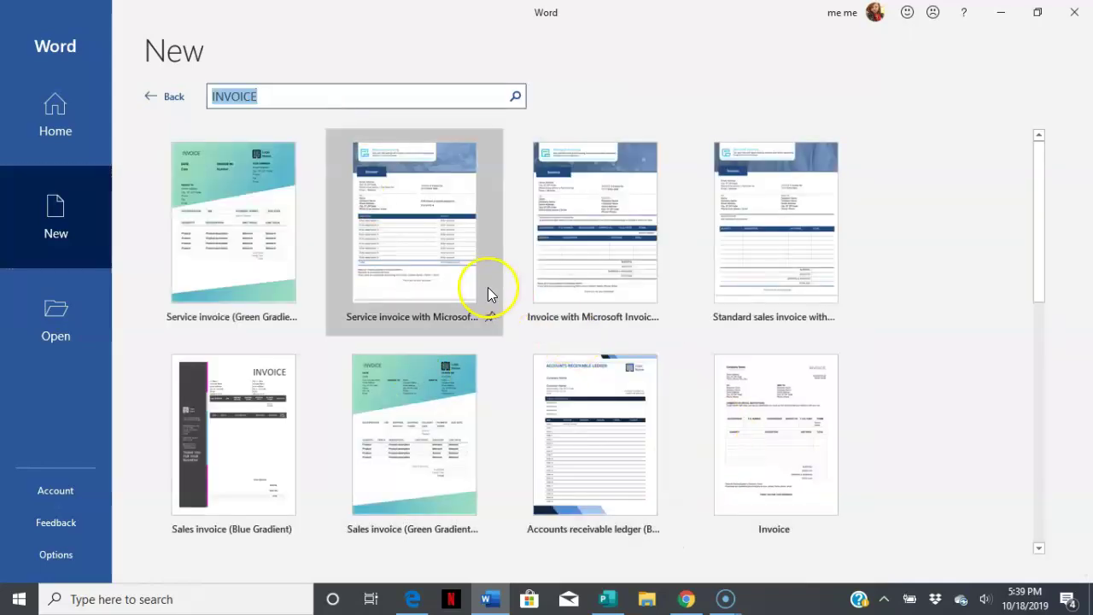
scroll(517, 367, down, 6)
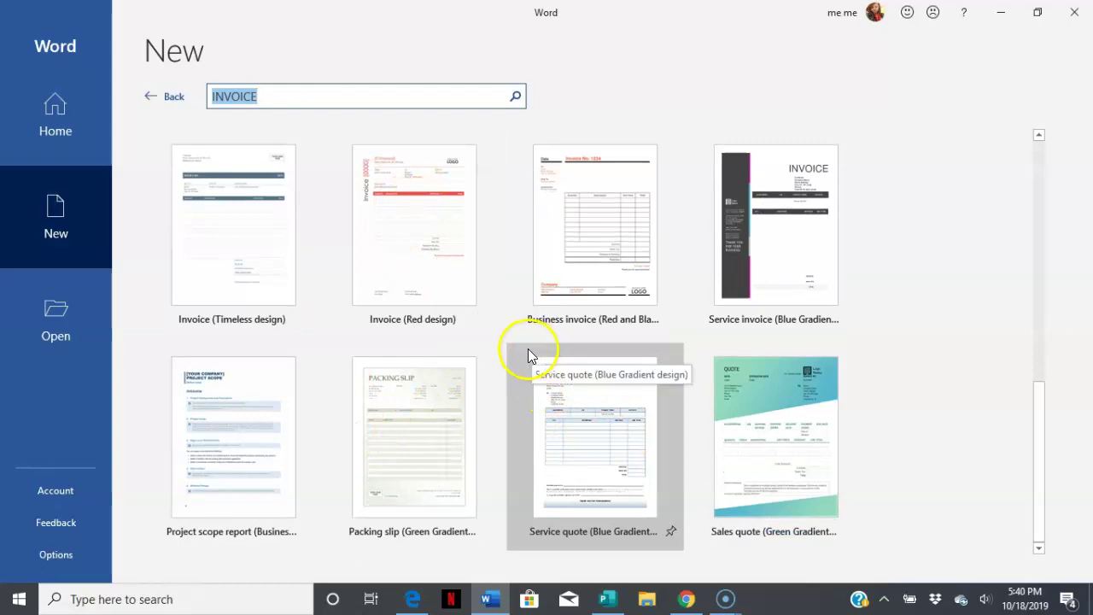
scroll(508, 349, up, 1)
scroll(483, 326, up, 1)
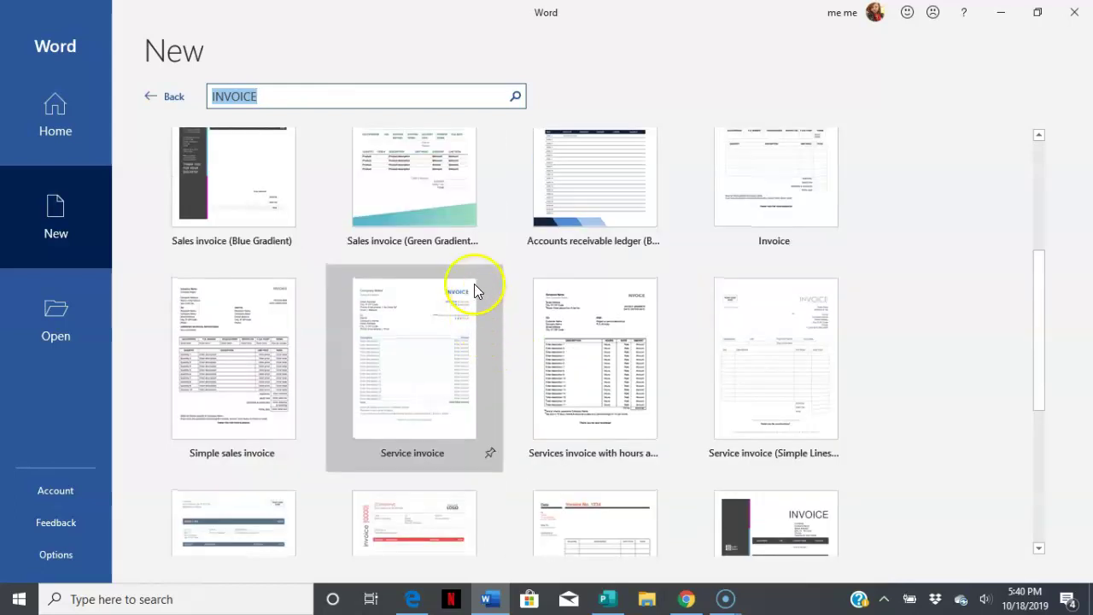
scroll(471, 283, up, 1)
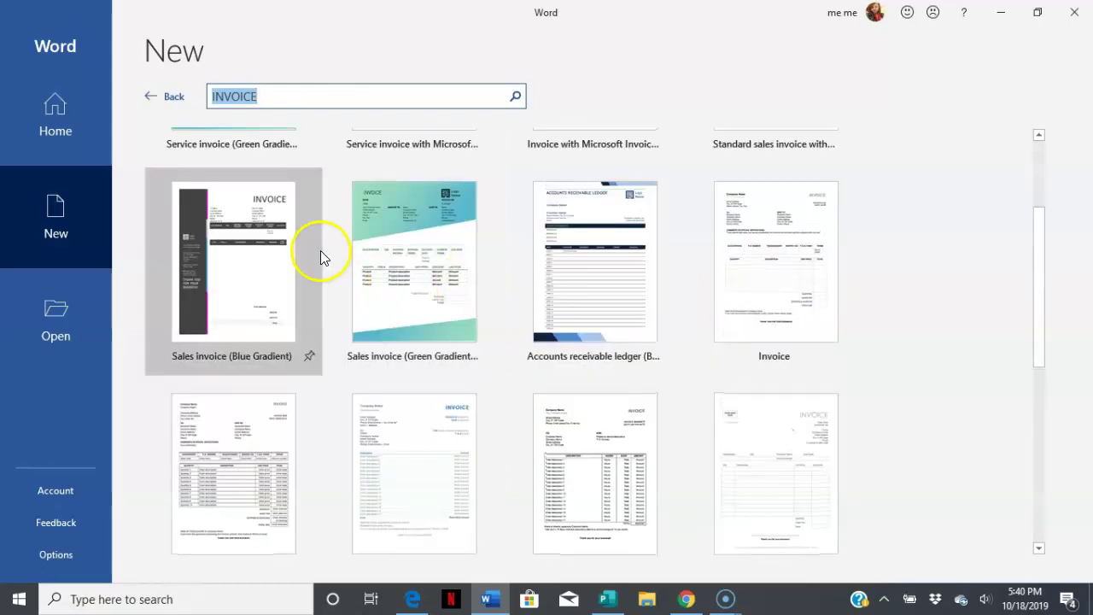
click(250, 259)
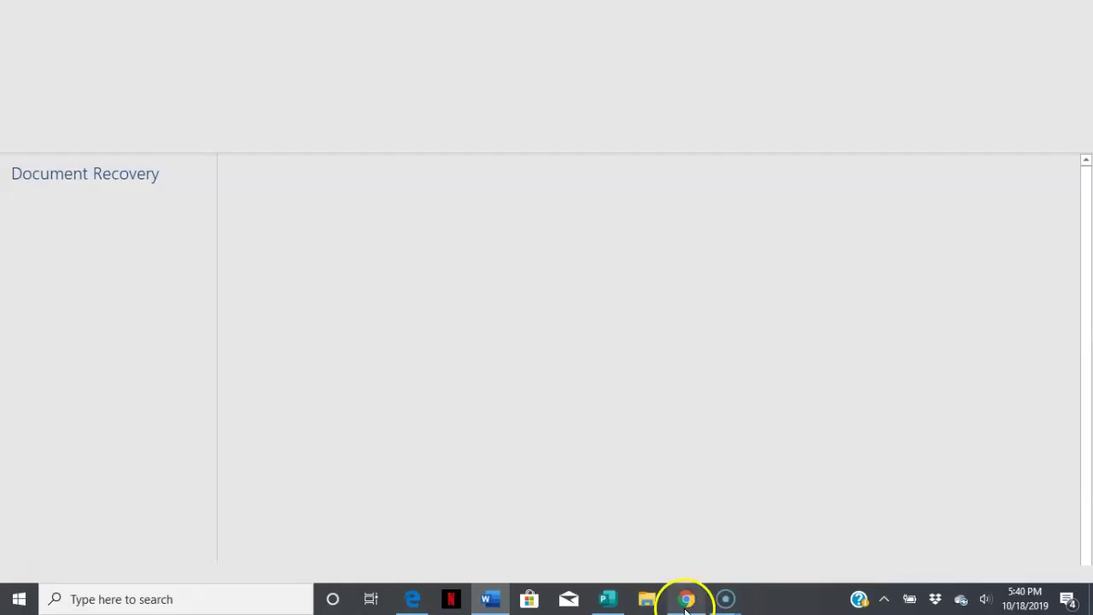
Step: Switch to Chrome and go to Canva's Templates page
click(686, 599)
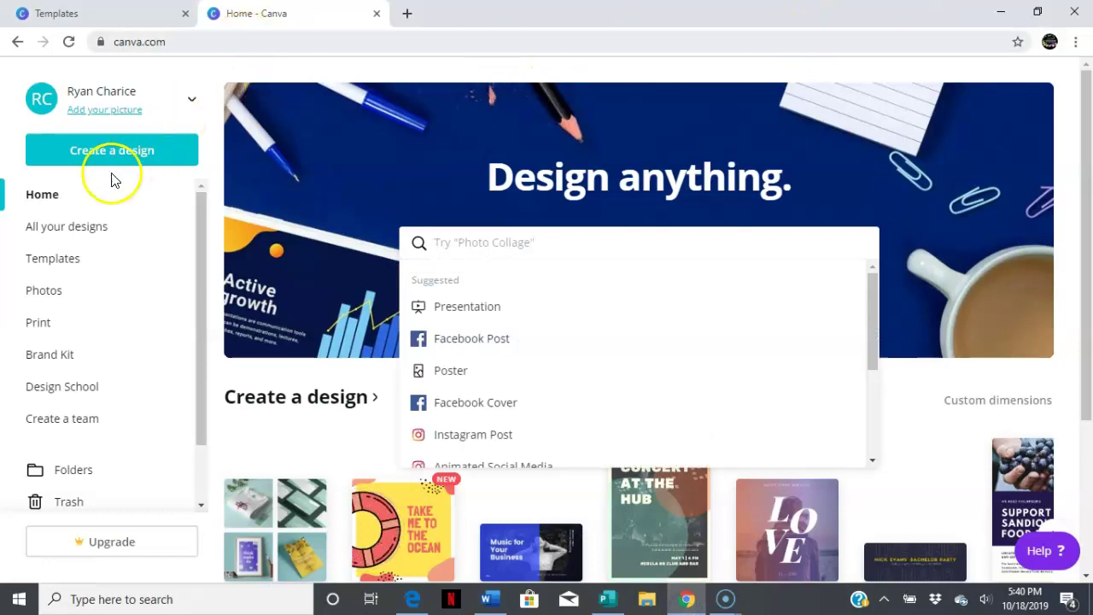
click(58, 274)
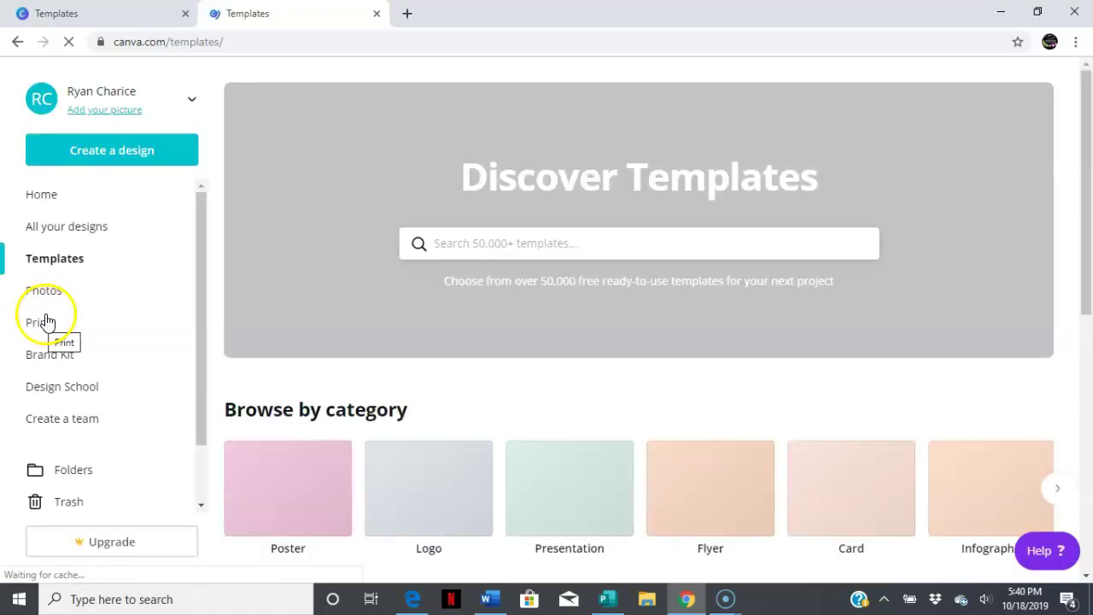
scroll(598, 495, down, 2)
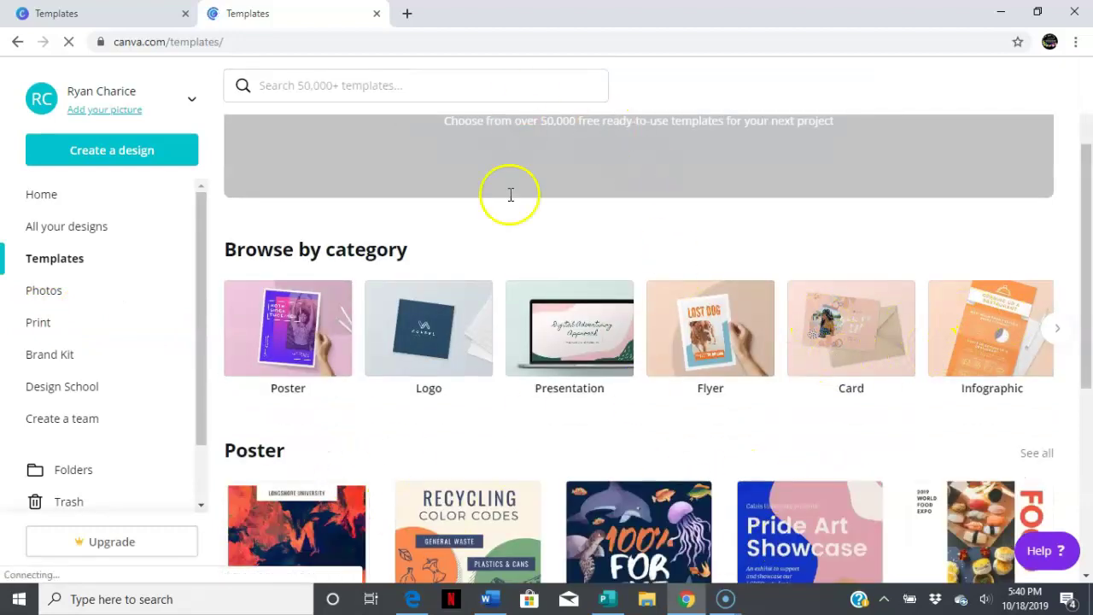
scroll(519, 299, up, 2)
Step: Search Canva templates for invoices and scroll through the Invoice Templates results
click(559, 242)
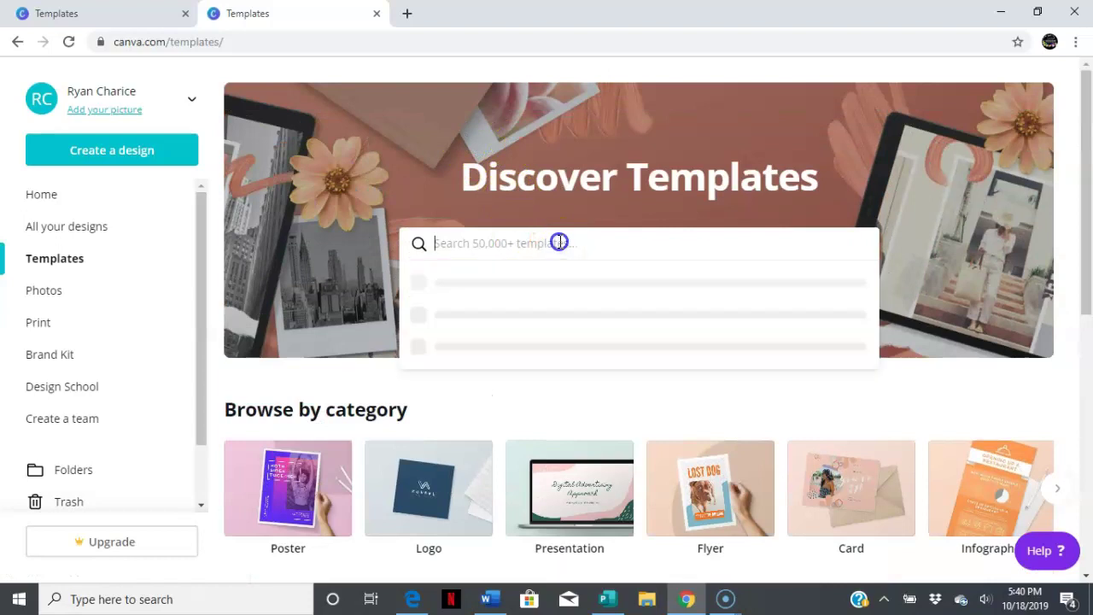
text(INVOI)
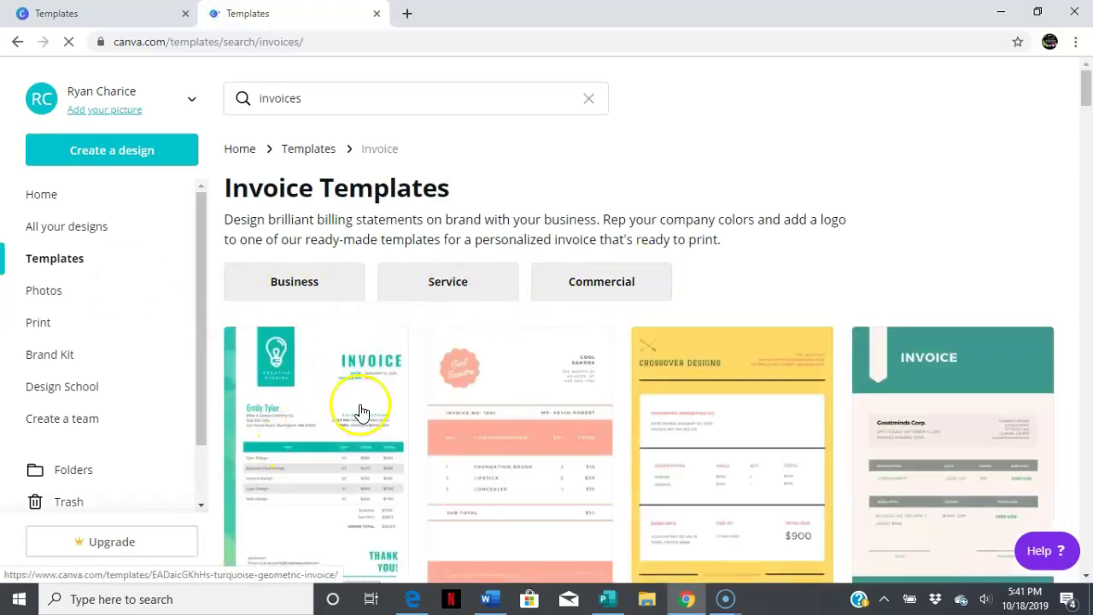
scroll(410, 387, down, 9)
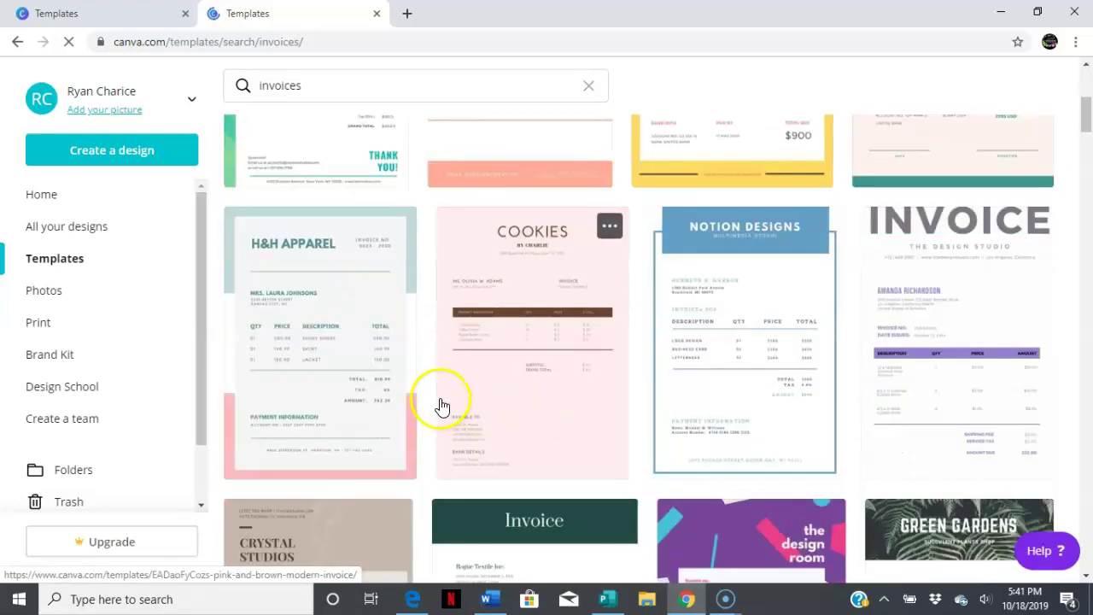
scroll(453, 401, down, 5)
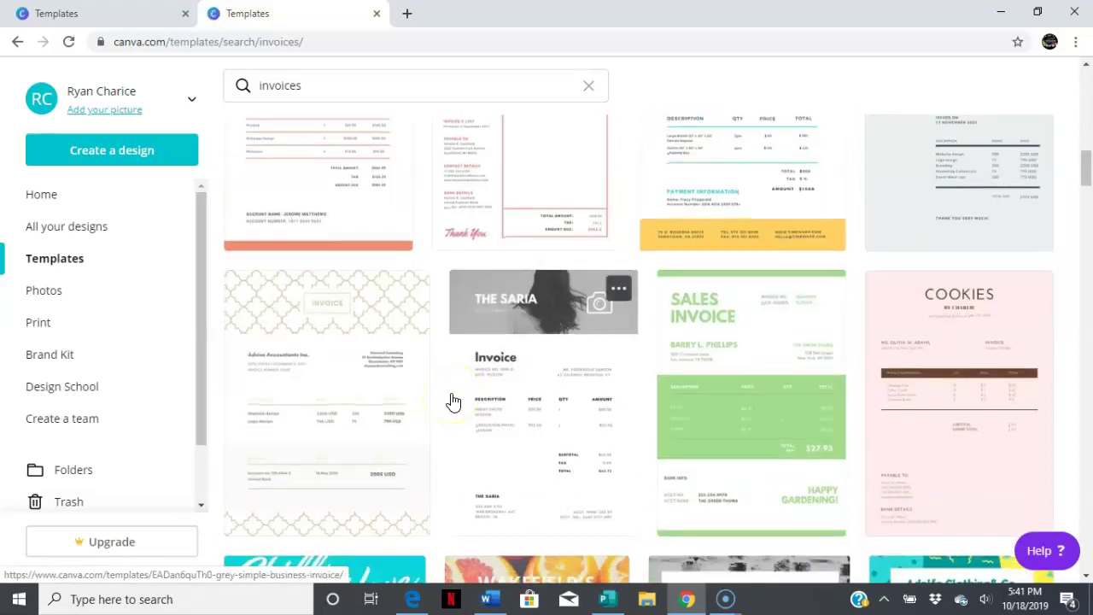
scroll(453, 402, down, 5)
scroll(453, 401, down, 8)
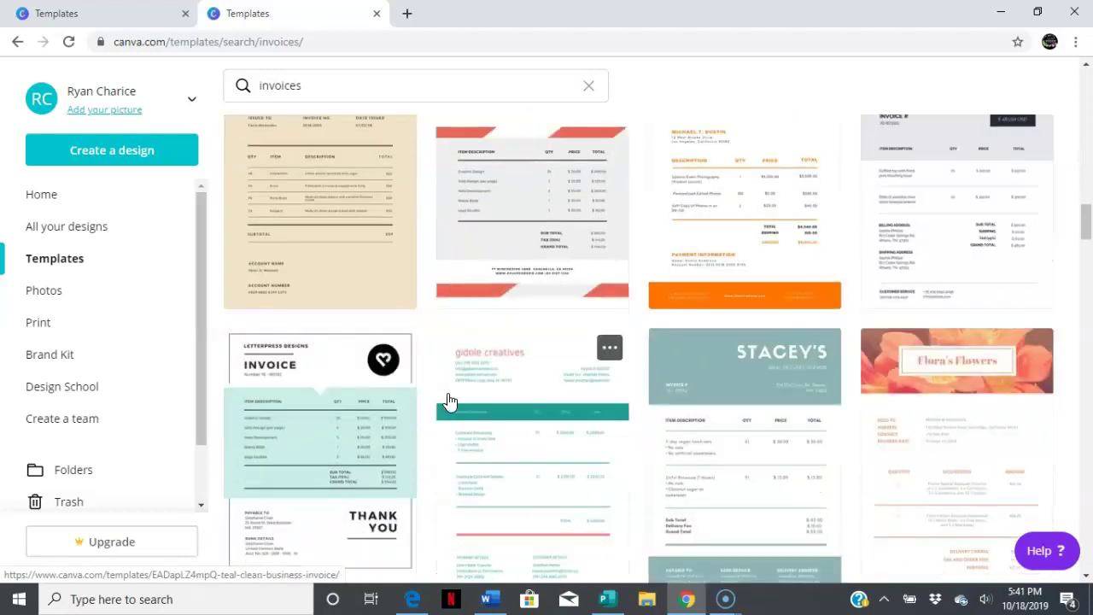
scroll(449, 402, down, 9)
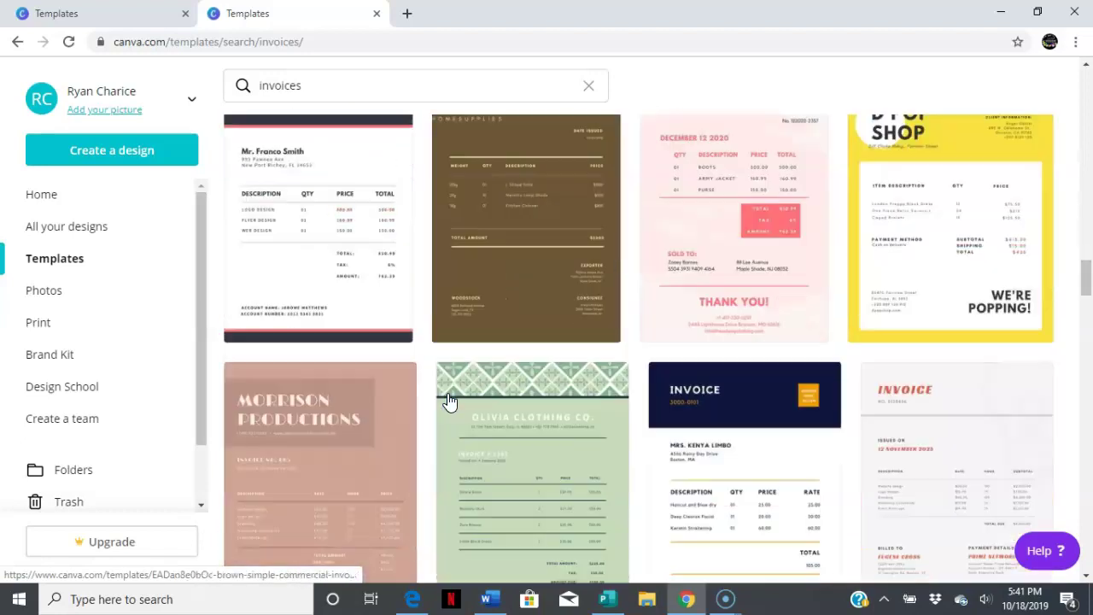
scroll(450, 401, down, 10)
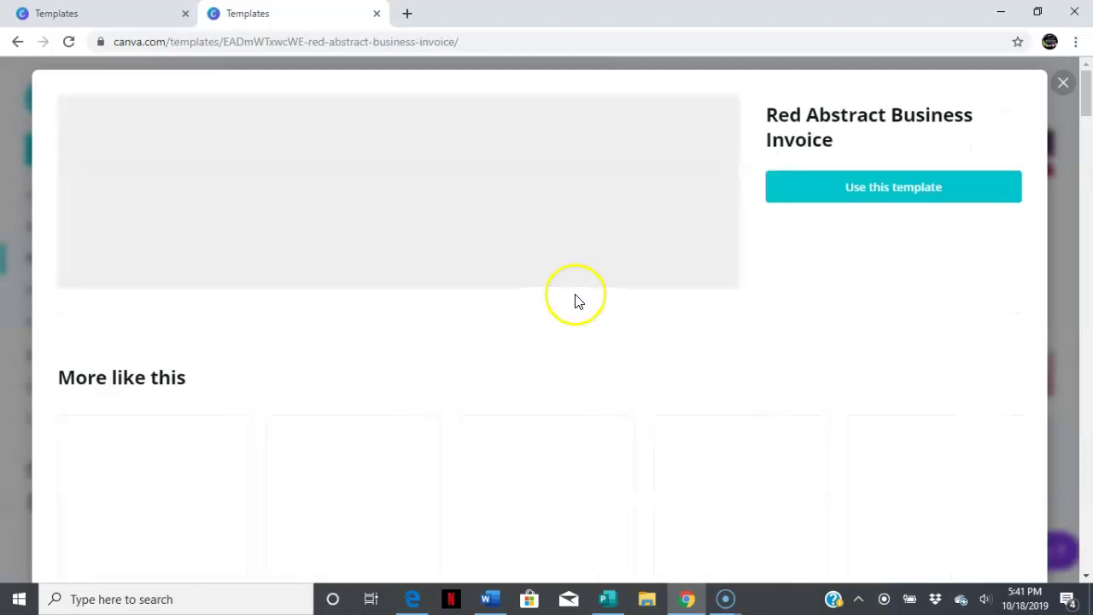
Step: Open the Red Abstract Business Invoice template as a new editable design in the Canva editor
click(803, 193)
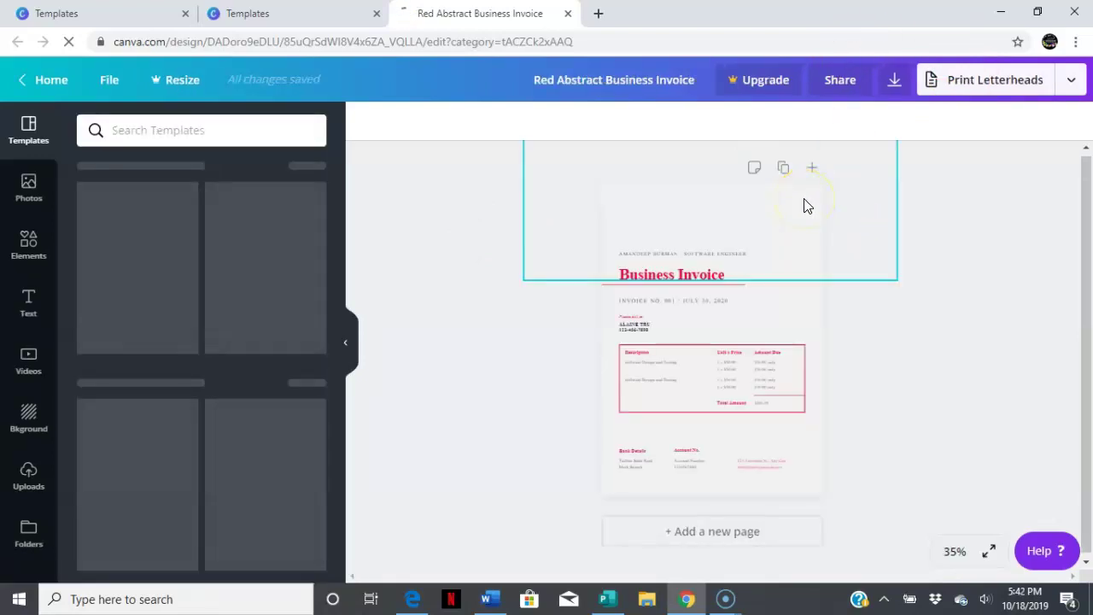
Step: Replace the 'Business Invoice' heading text with UN4GETTABLE KREATIONZ
click(729, 274)
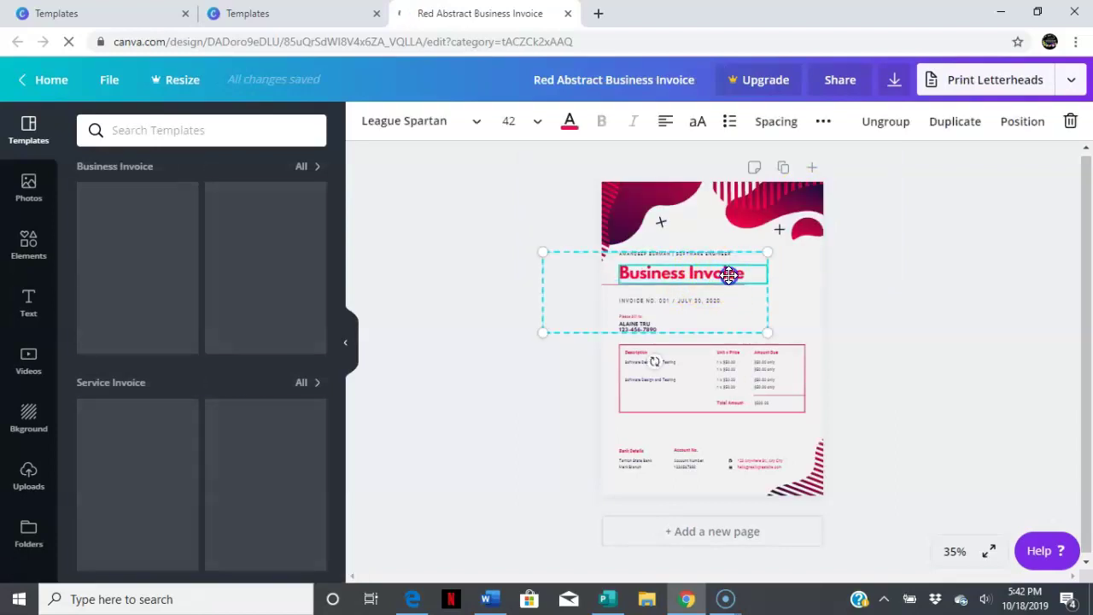
double_click(745, 273)
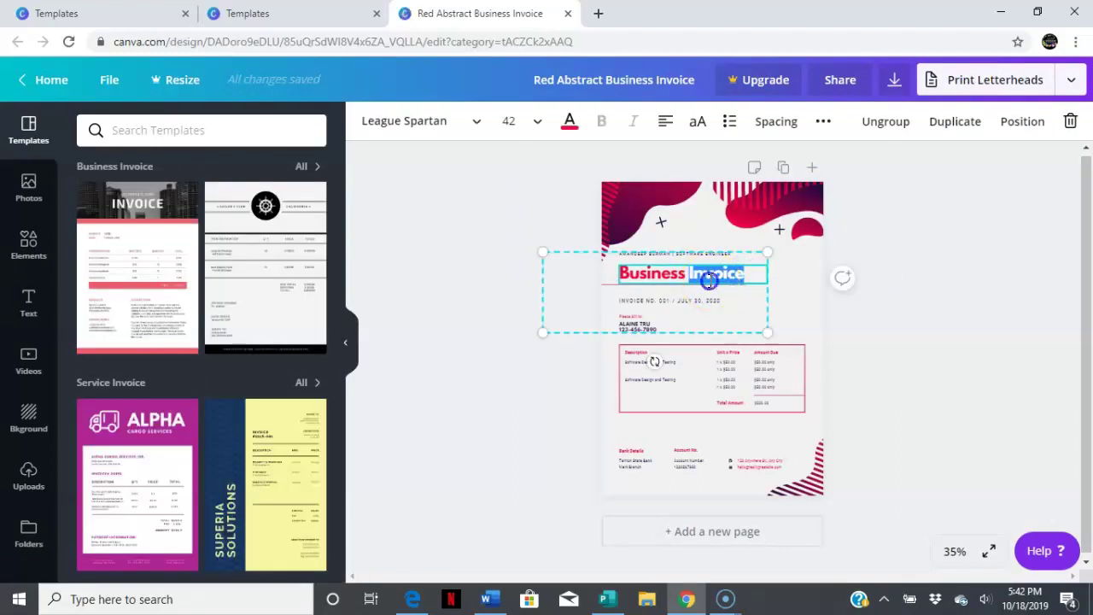
click(918, 368)
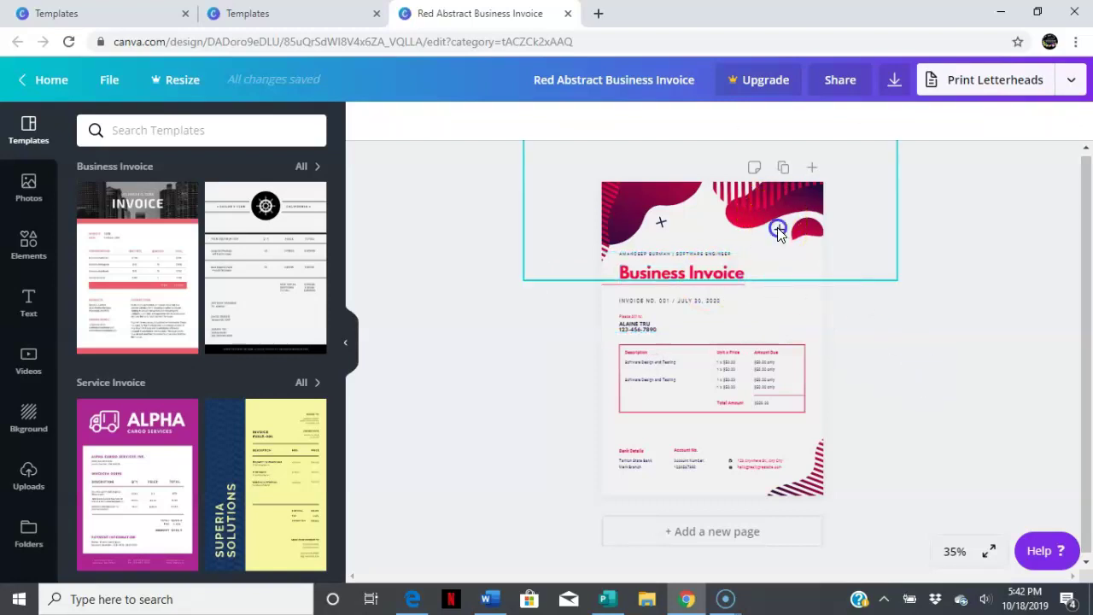
click(777, 227)
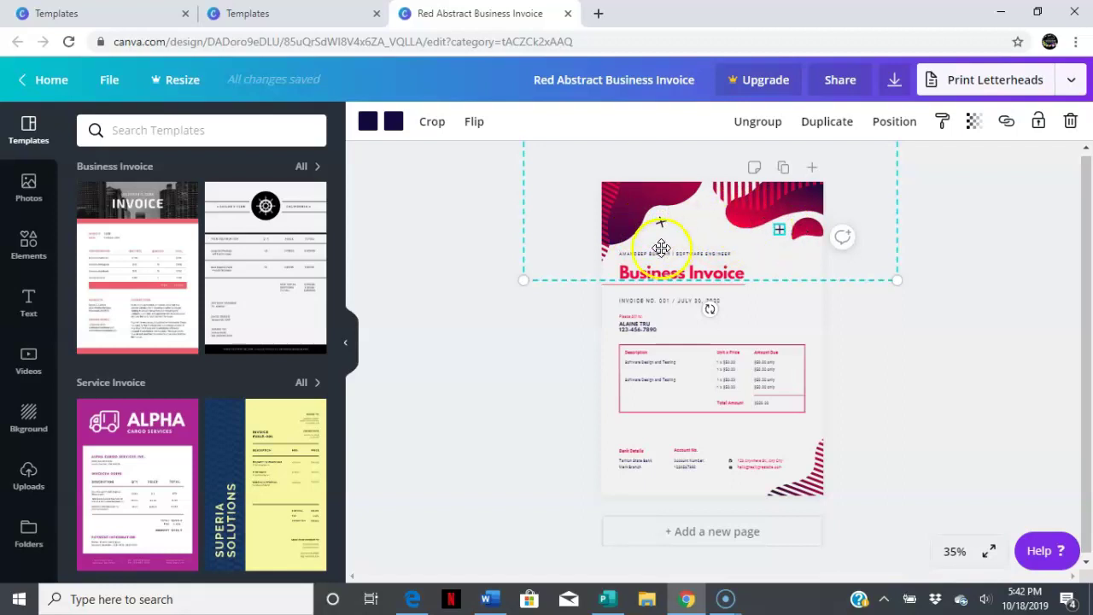
click(885, 355)
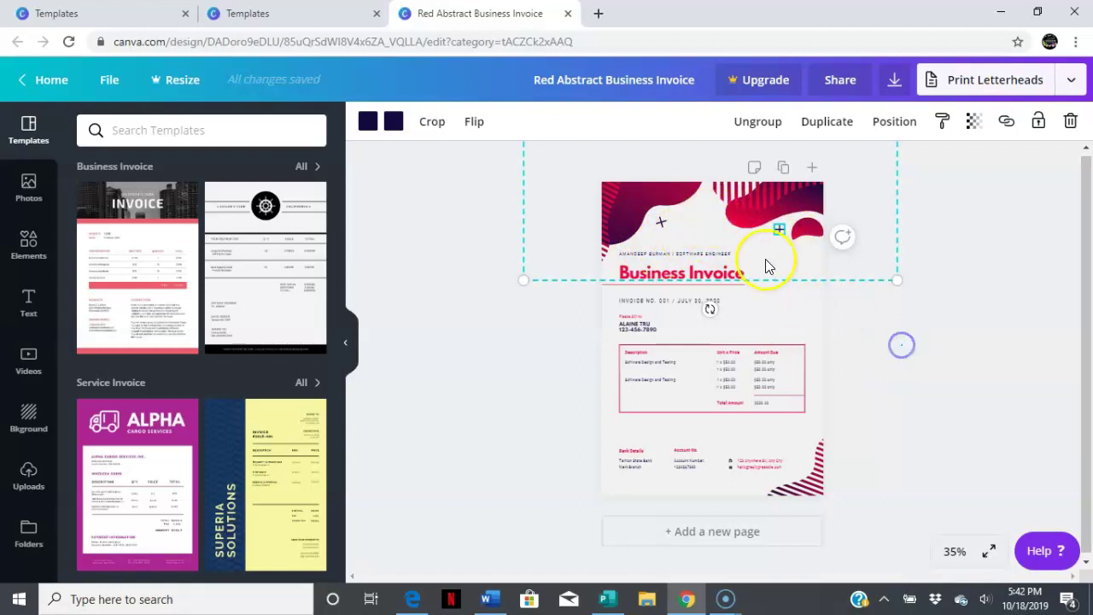
click(695, 276)
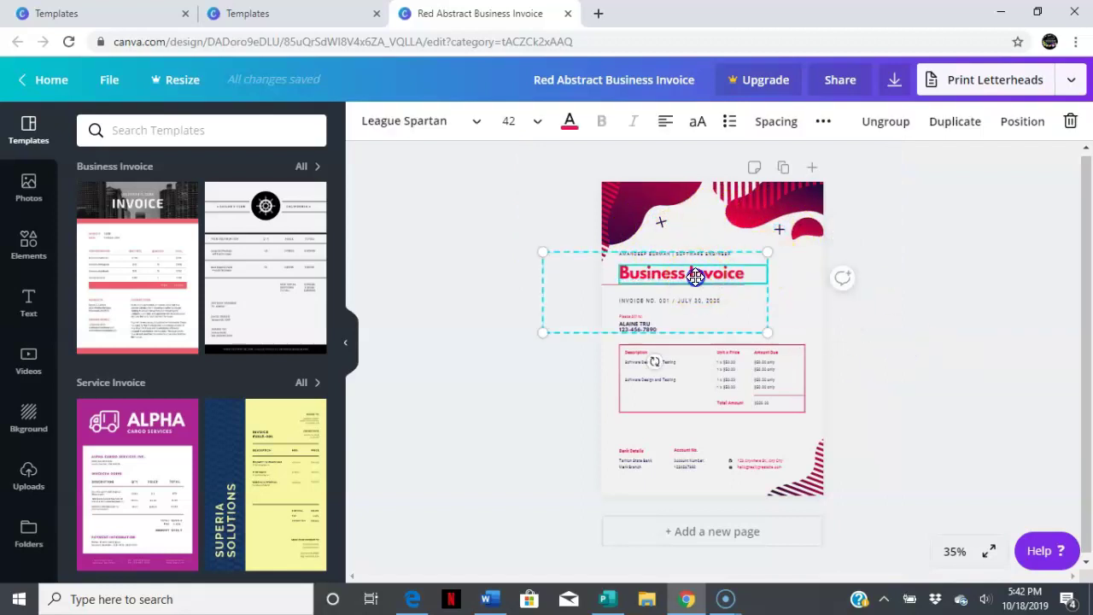
double_click(740, 274)
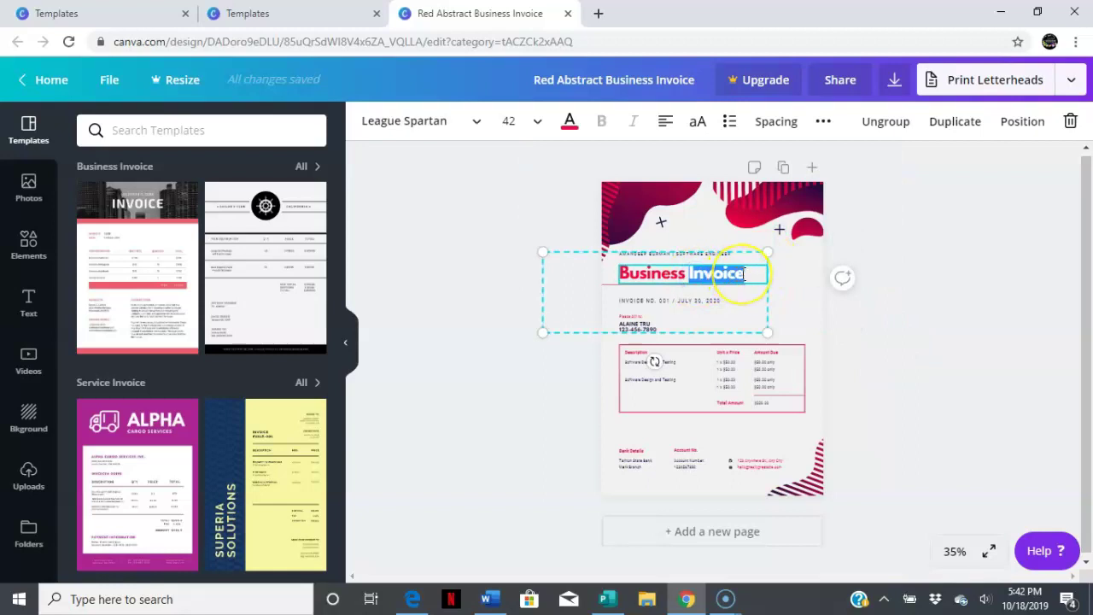
mouse_move(733, 275)
mouse_down()
mouse_move(659, 282)
mouse_move(754, 275)
mouse_up()
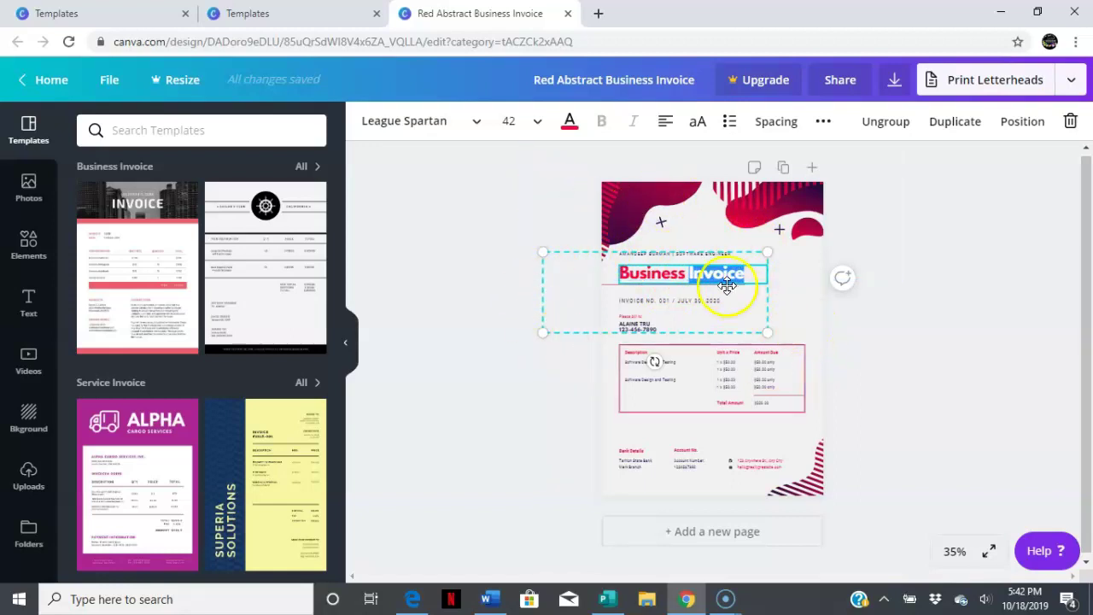
triple_click(673, 275)
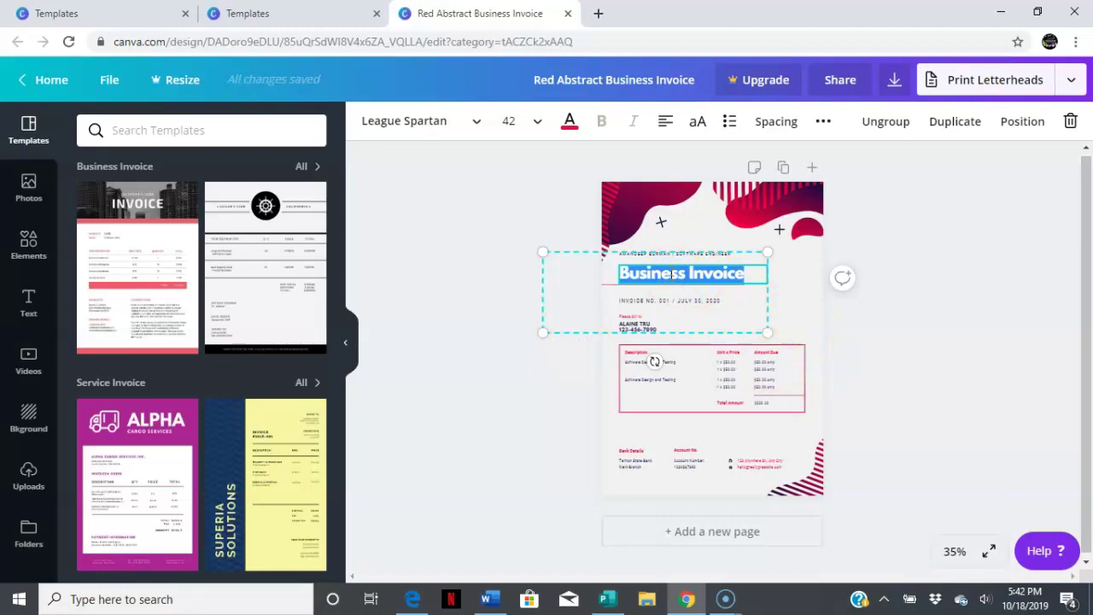
text(UN4GETTABLE K)
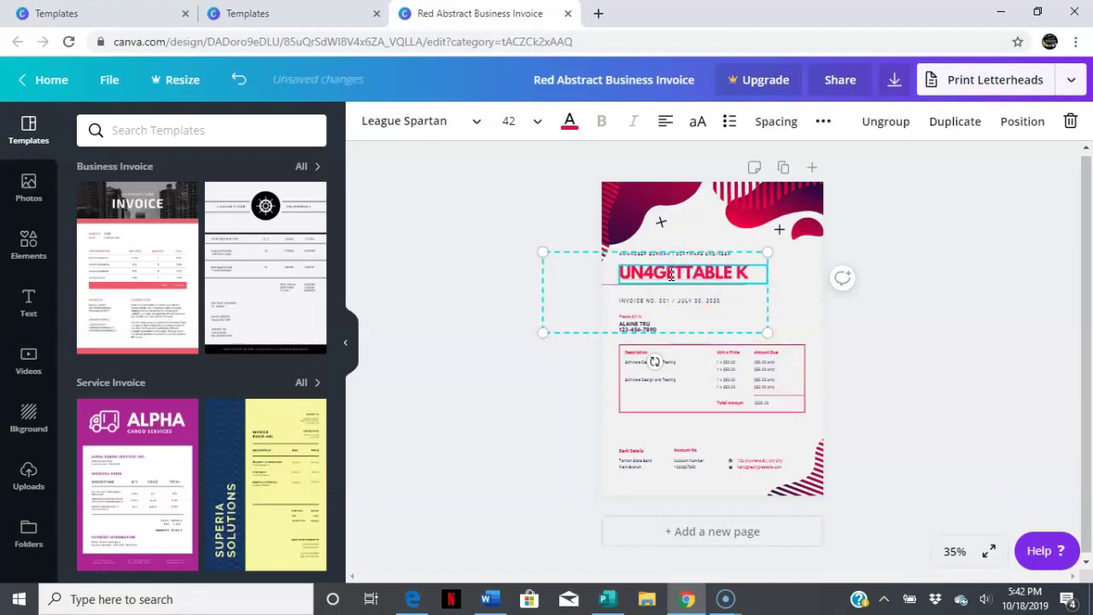
text(REATIONZ)
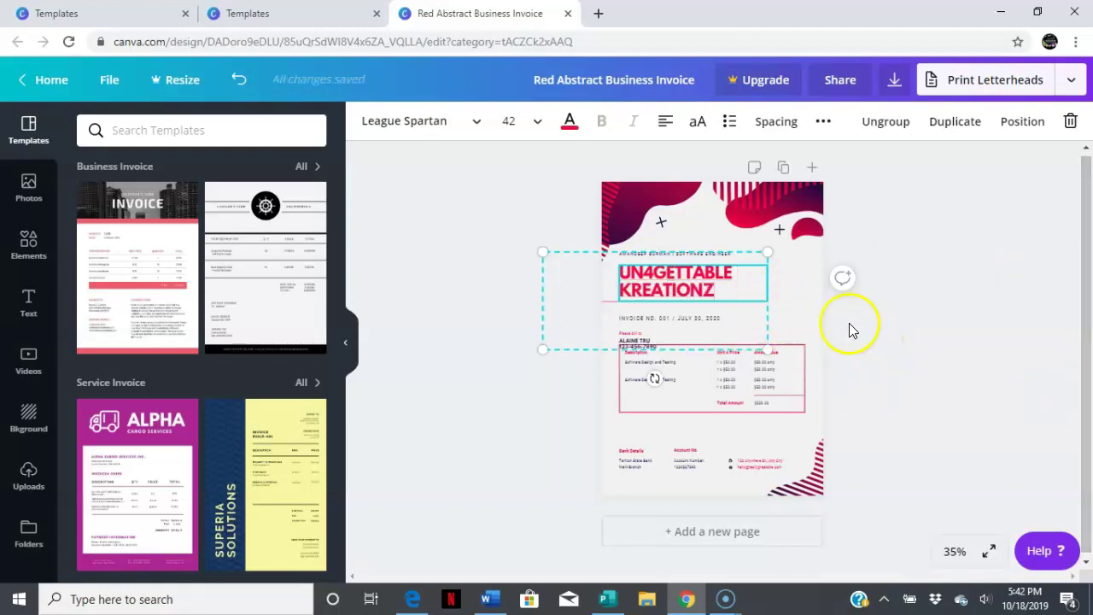
click(931, 357)
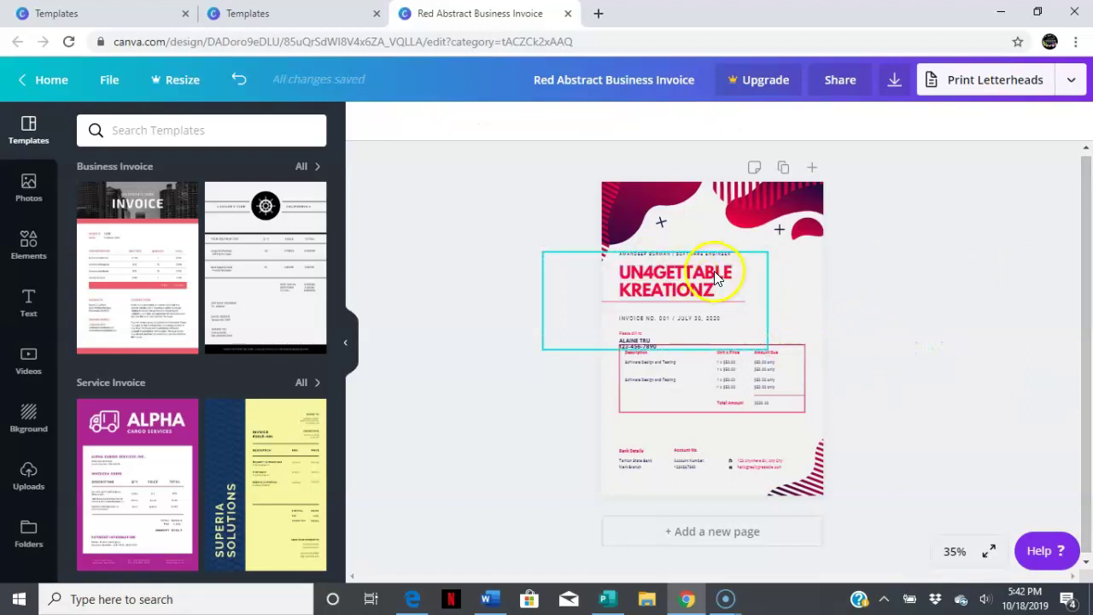
Step: Enlarge the UN4GETTABLE KREATIONZ title group so its text grows from 42 to 52.5, then reposition it
click(680, 274)
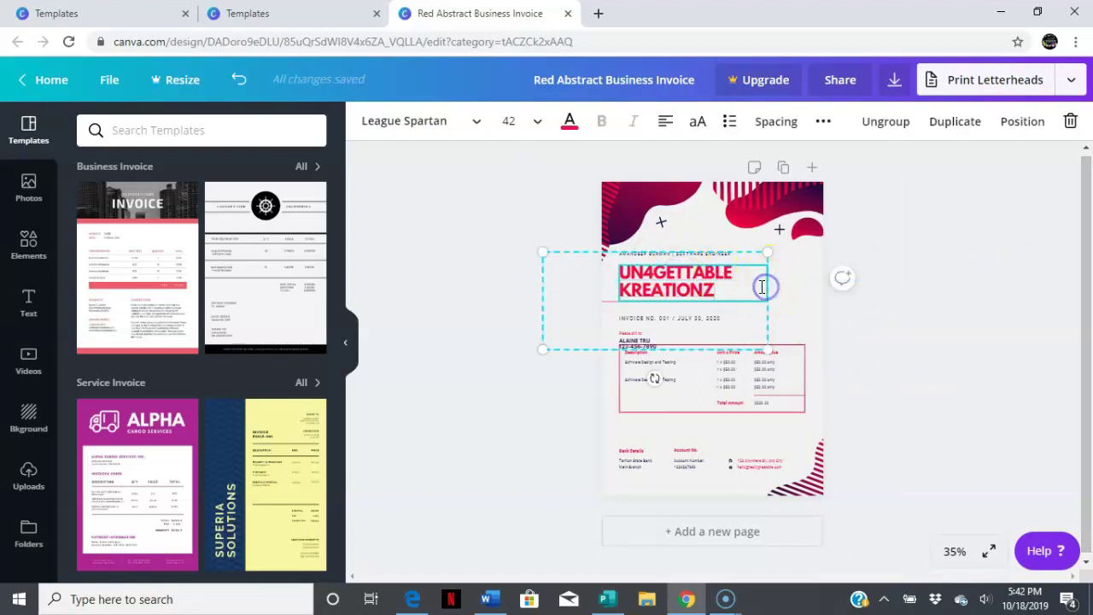
double_click(764, 285)
click(760, 271)
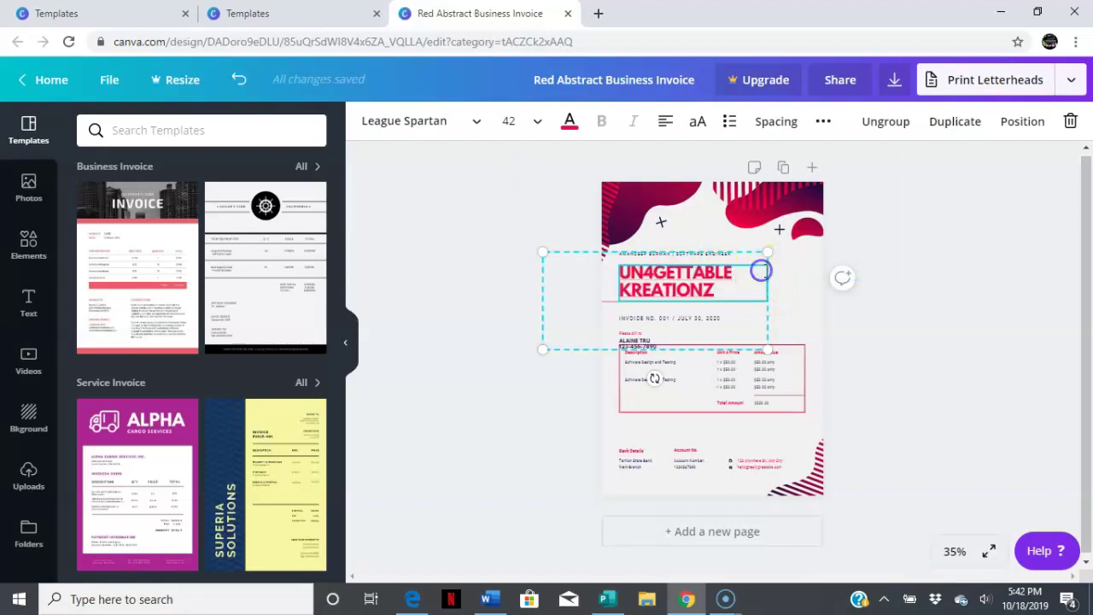
click(879, 320)
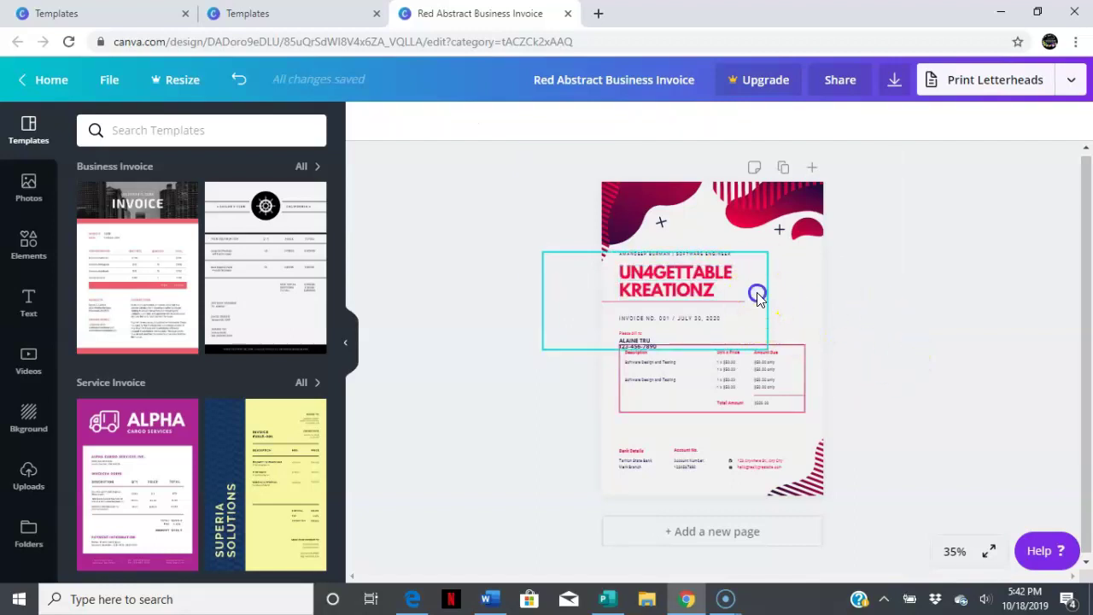
click(758, 290)
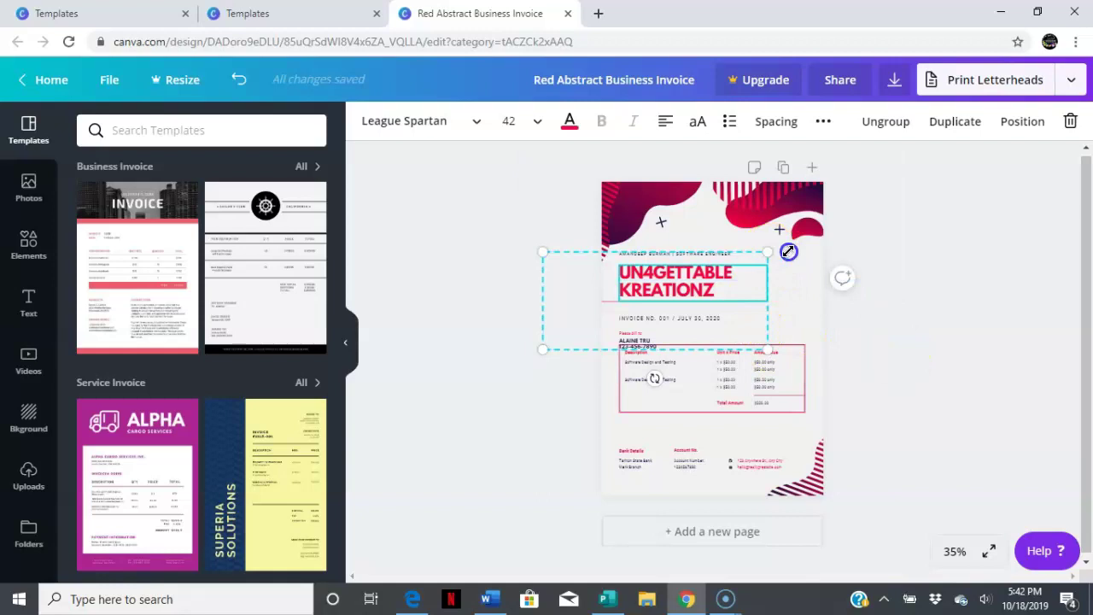
drag(789, 251, 832, 248)
click(766, 260)
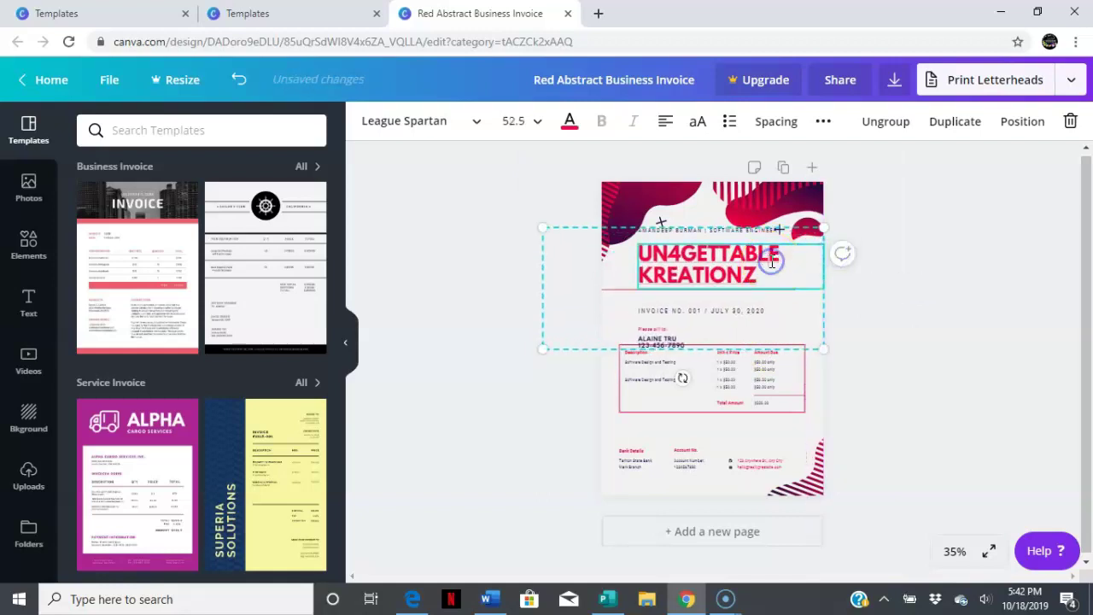
click(640, 260)
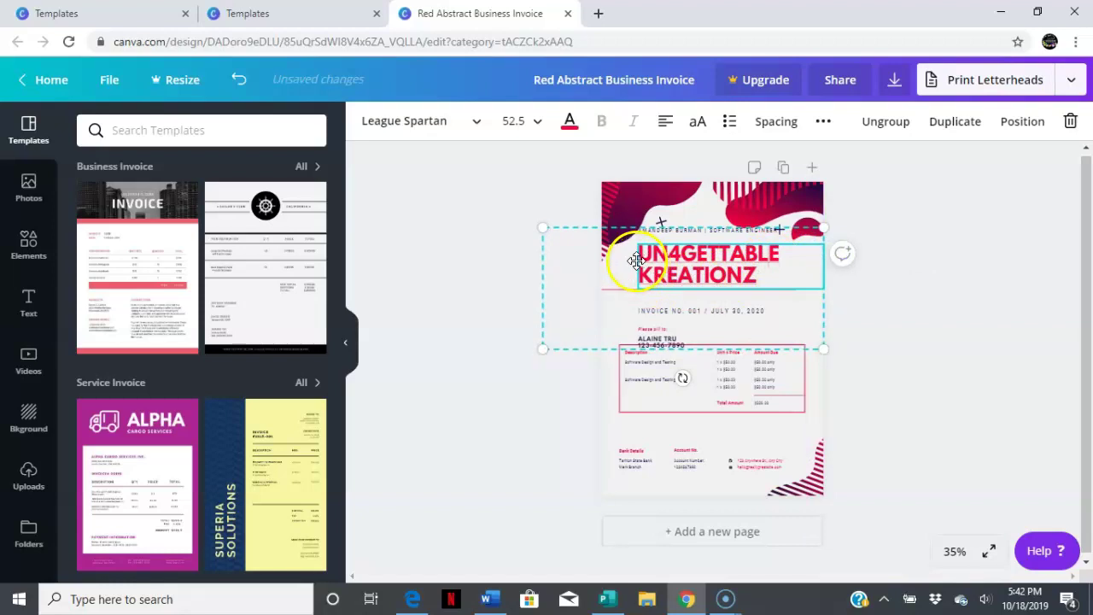
mouse_move(636, 260)
mouse_down()
mouse_move(616, 256)
mouse_move(645, 263)
mouse_move(654, 221)
mouse_move(640, 263)
mouse_move(652, 283)
mouse_move(653, 265)
mouse_up()
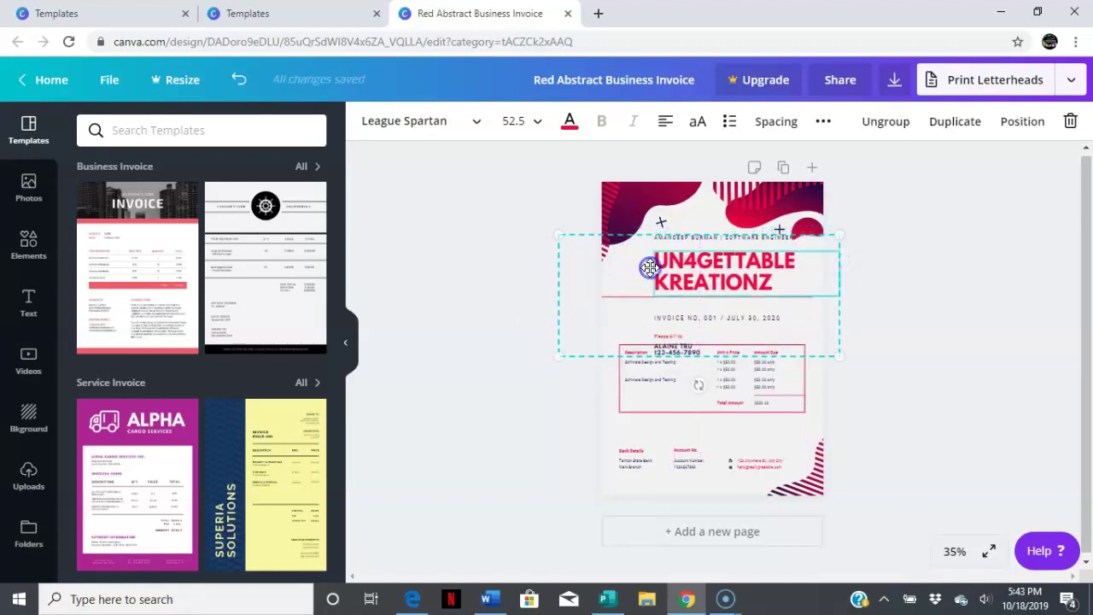
Step: Ungroup the header, resize the title onto one line at size 43.3, and lower the subtitle
click(878, 128)
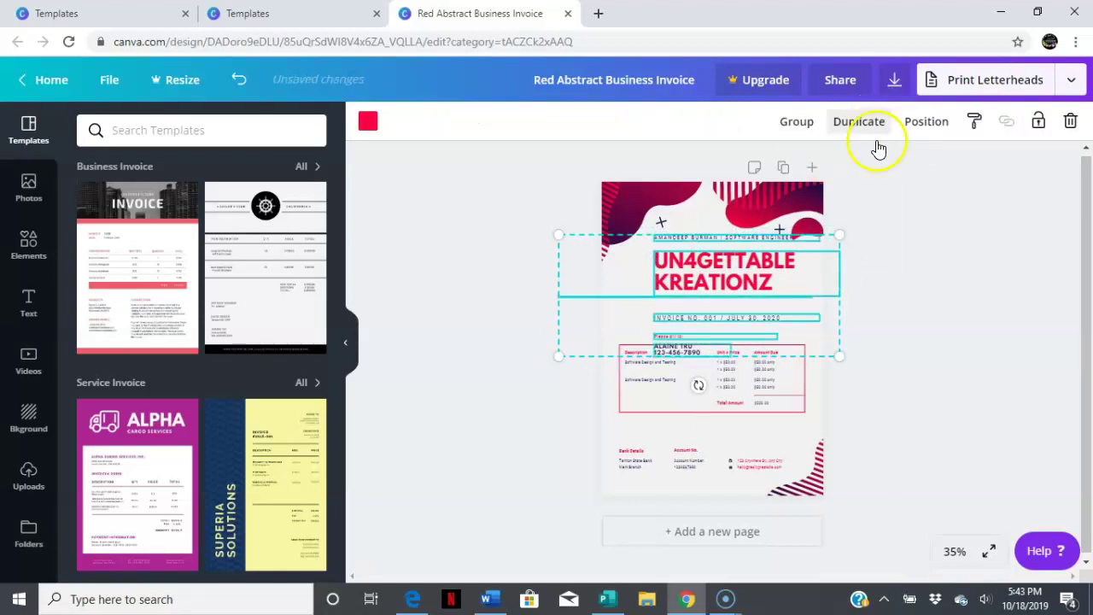
click(929, 283)
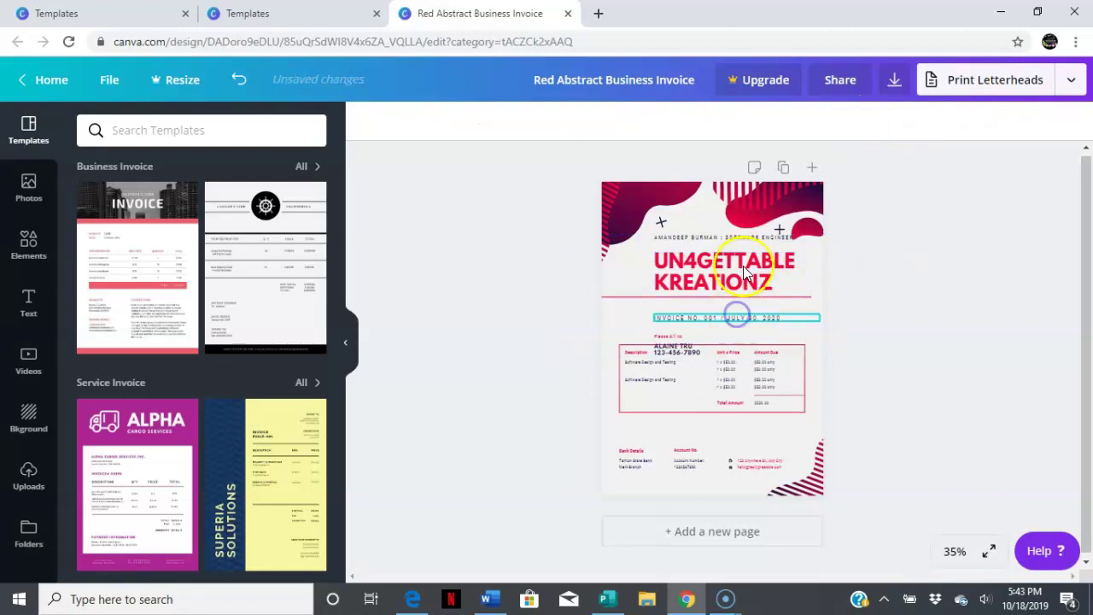
click(734, 318)
click(739, 264)
drag(657, 270, 615, 273)
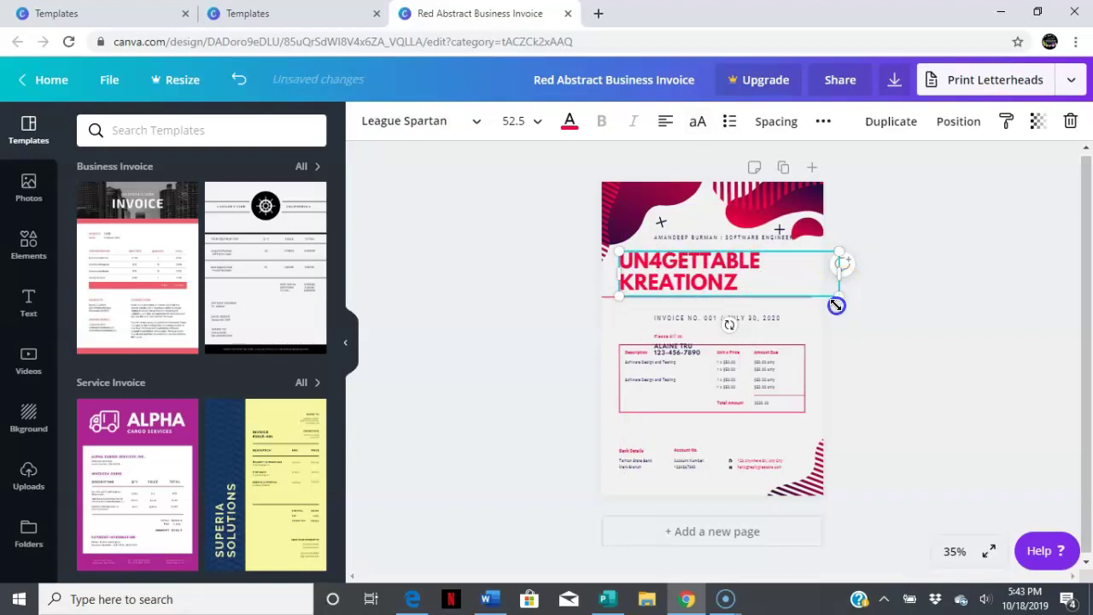
mouse_move(836, 305)
mouse_down()
mouse_move(835, 315)
mouse_move(828, 270)
mouse_move(871, 271)
mouse_up()
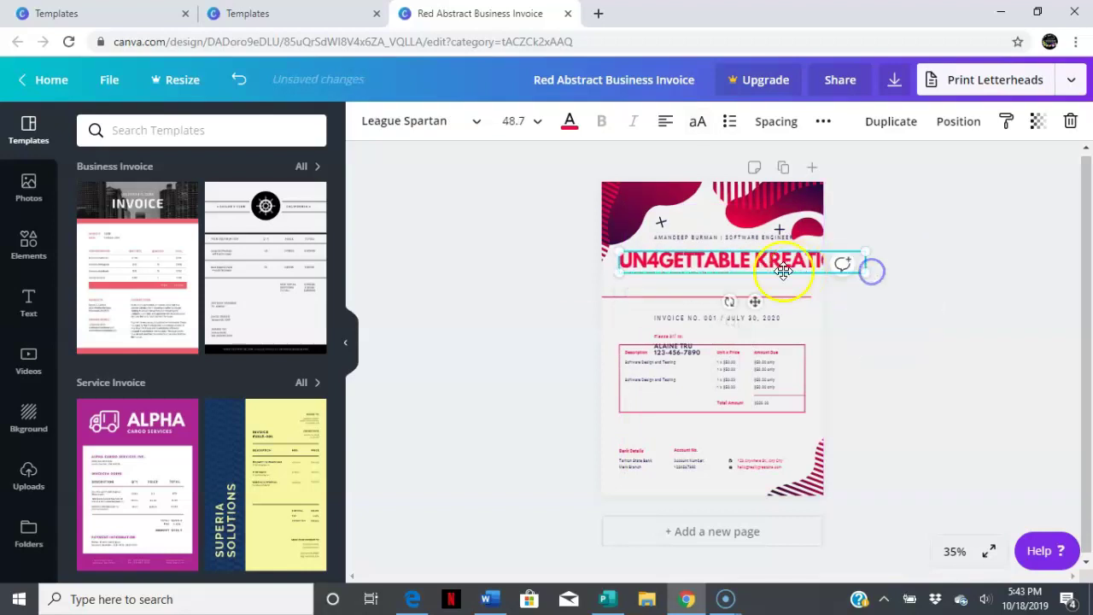
drag(772, 270, 757, 282)
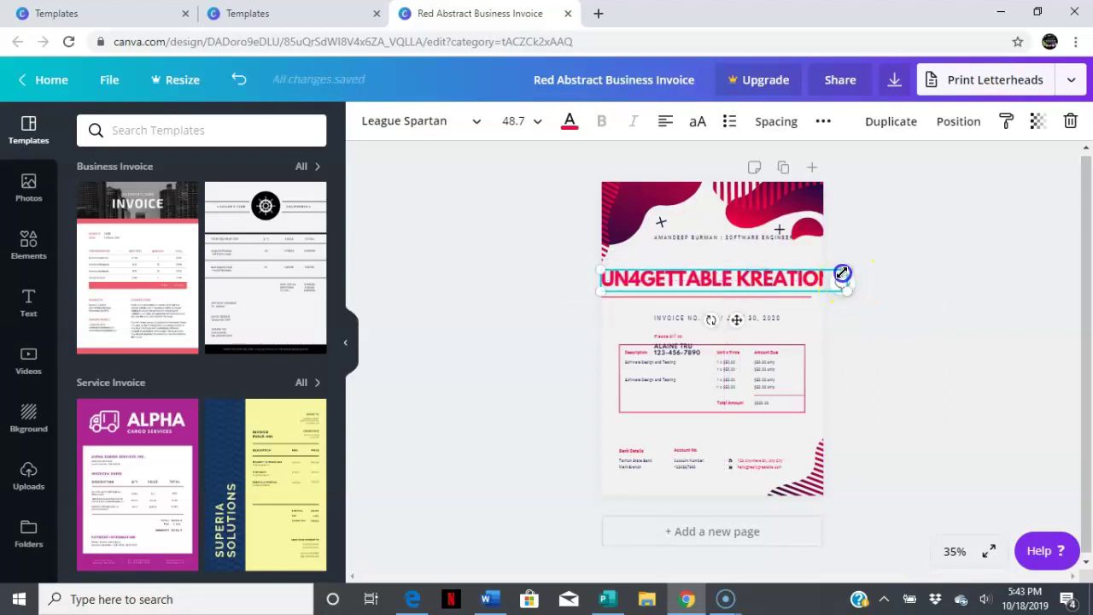
mouse_move(842, 274)
mouse_down()
mouse_move(803, 278)
mouse_move(821, 280)
mouse_up()
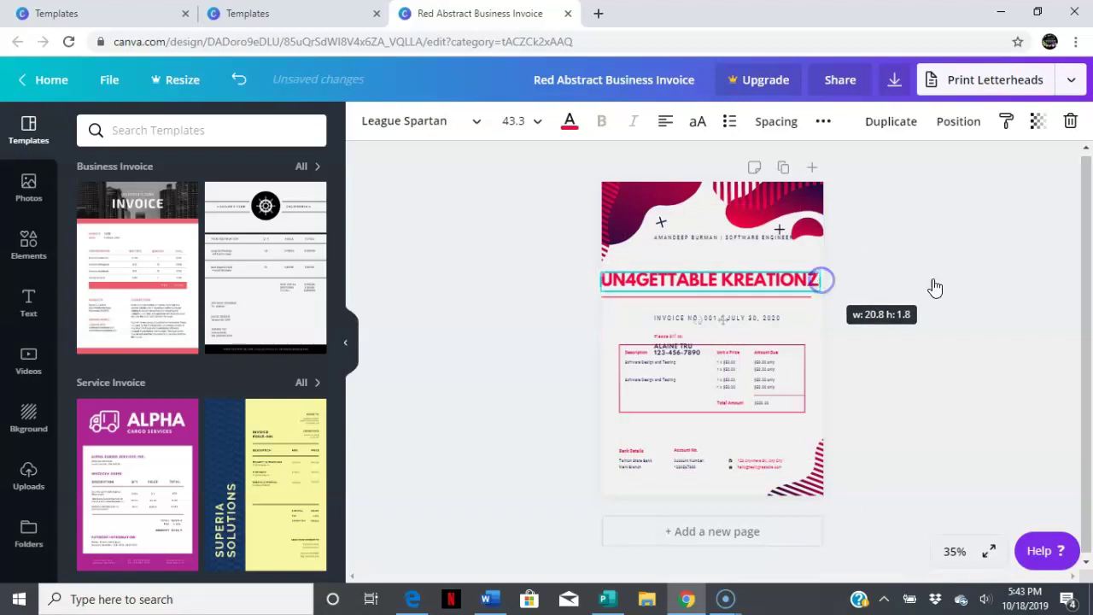
click(718, 237)
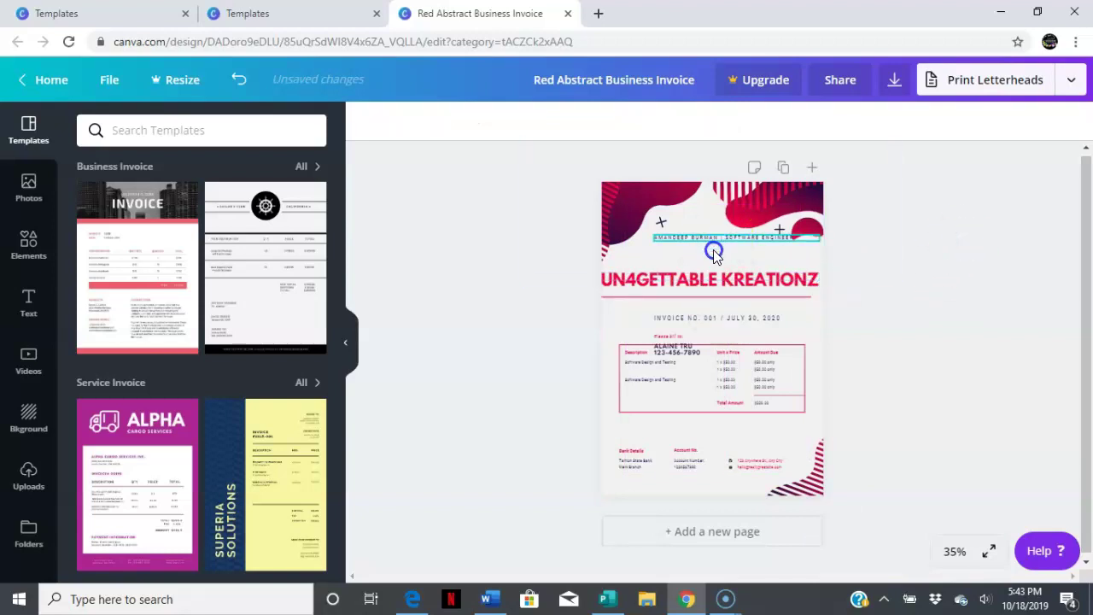
mouse_move(720, 237)
mouse_down()
mouse_move(708, 253)
mouse_move(700, 248)
mouse_up()
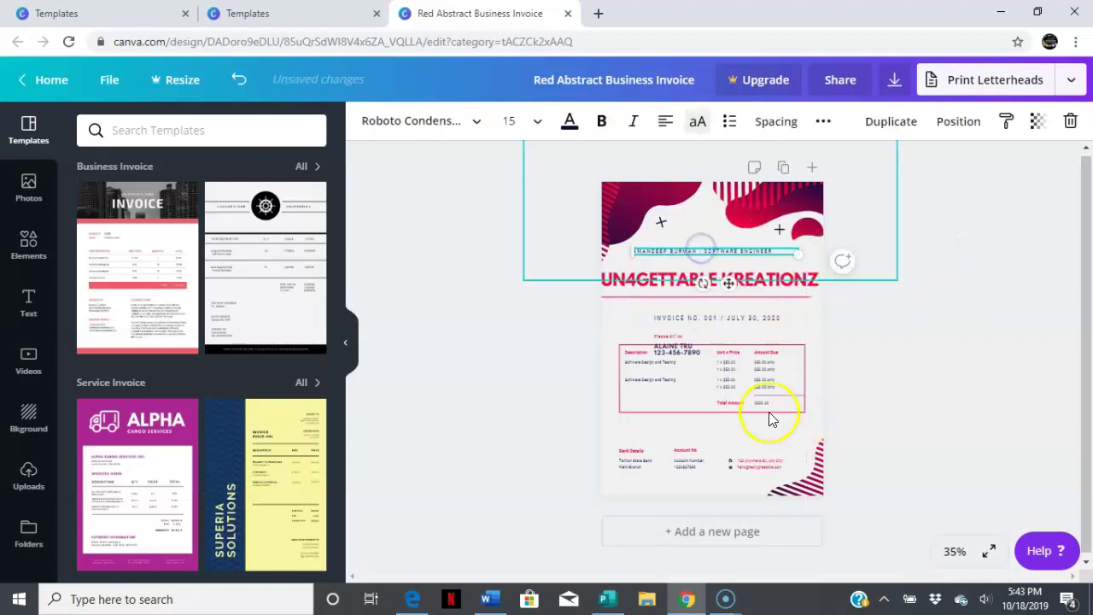
click(702, 359)
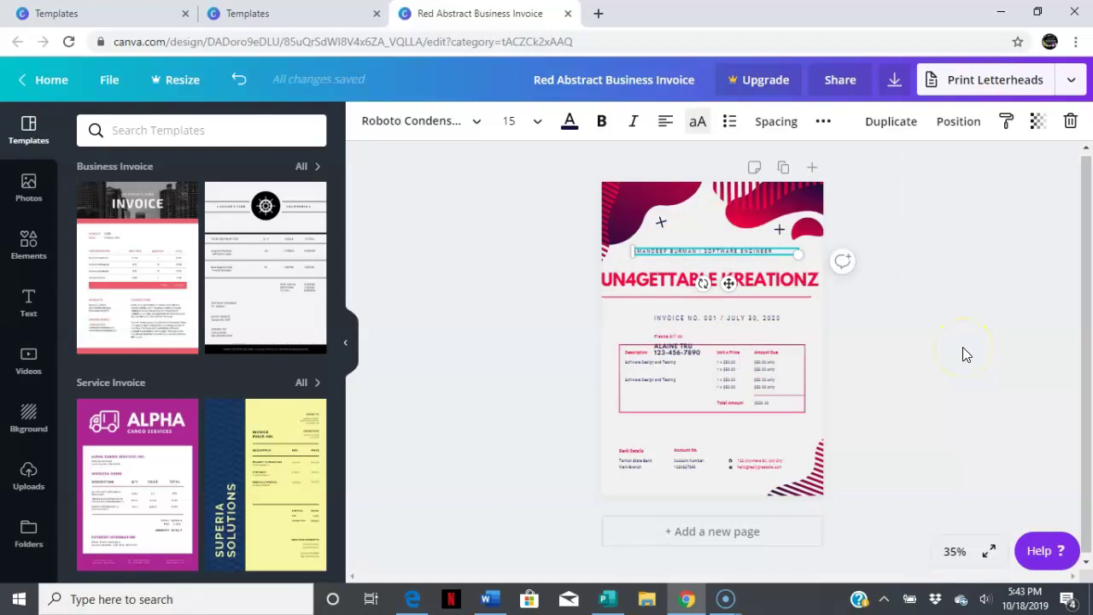
click(781, 340)
click(699, 278)
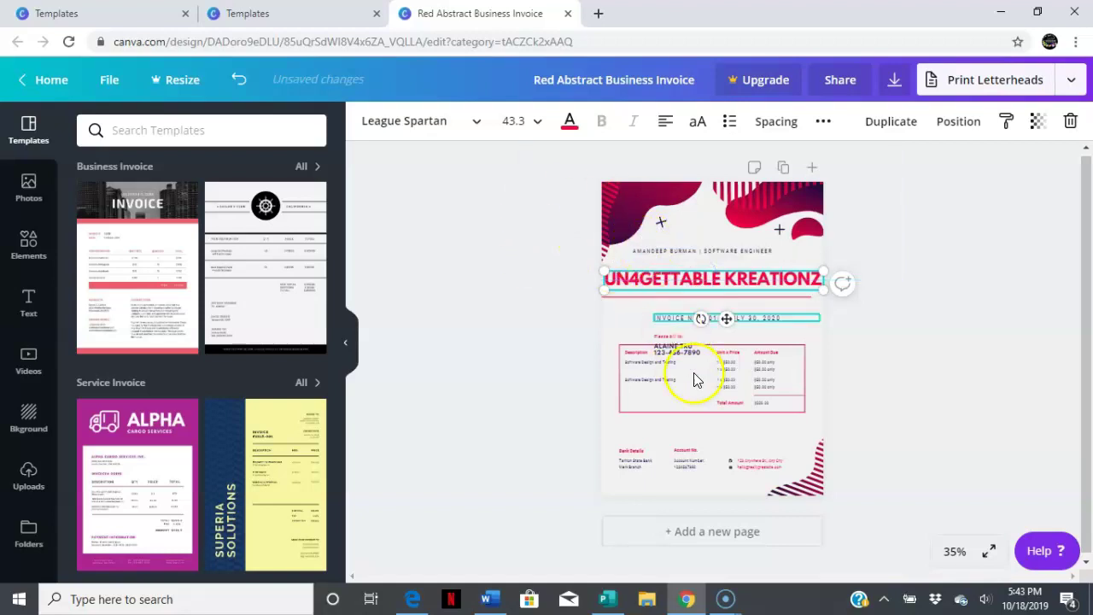
click(868, 344)
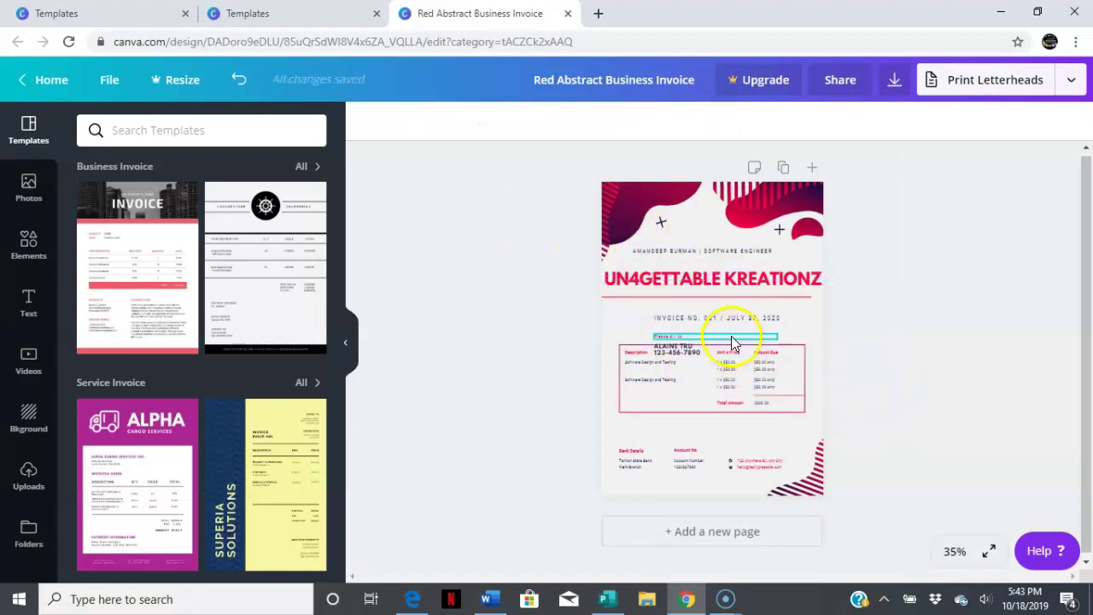
click(724, 340)
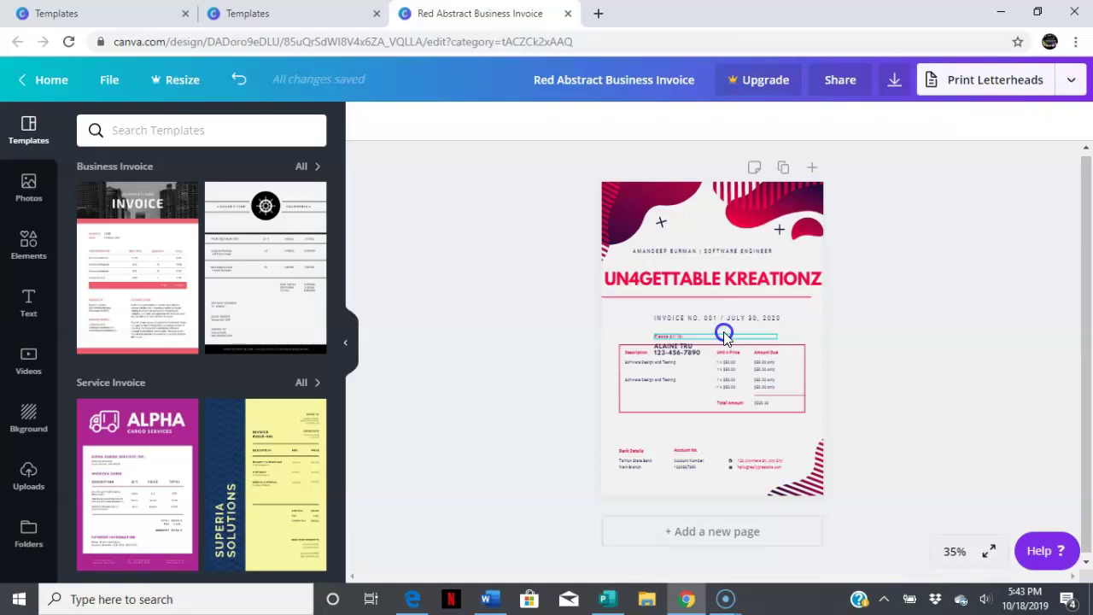
double_click(719, 315)
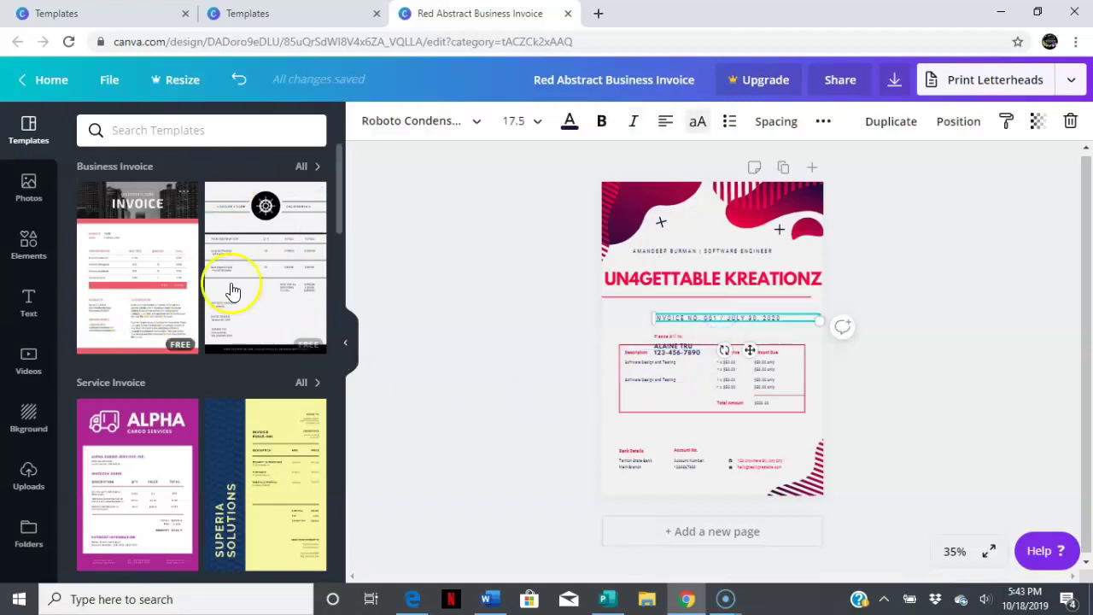
mouse_move(340, 200)
mouse_down()
mouse_move(359, 430)
mouse_move(348, 476)
mouse_up()
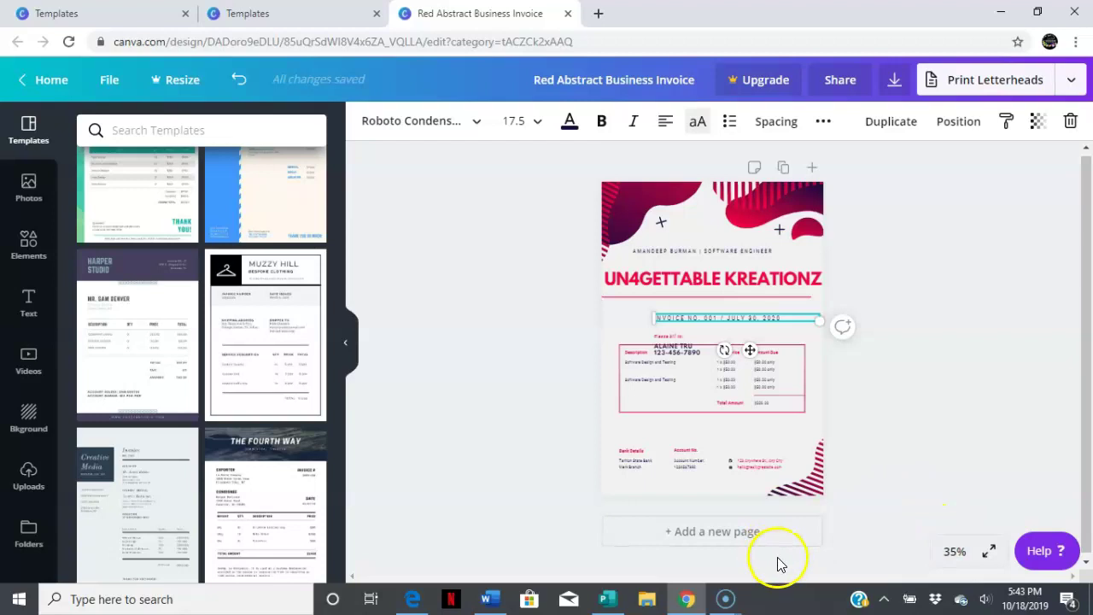
mouse_move(709, 606)
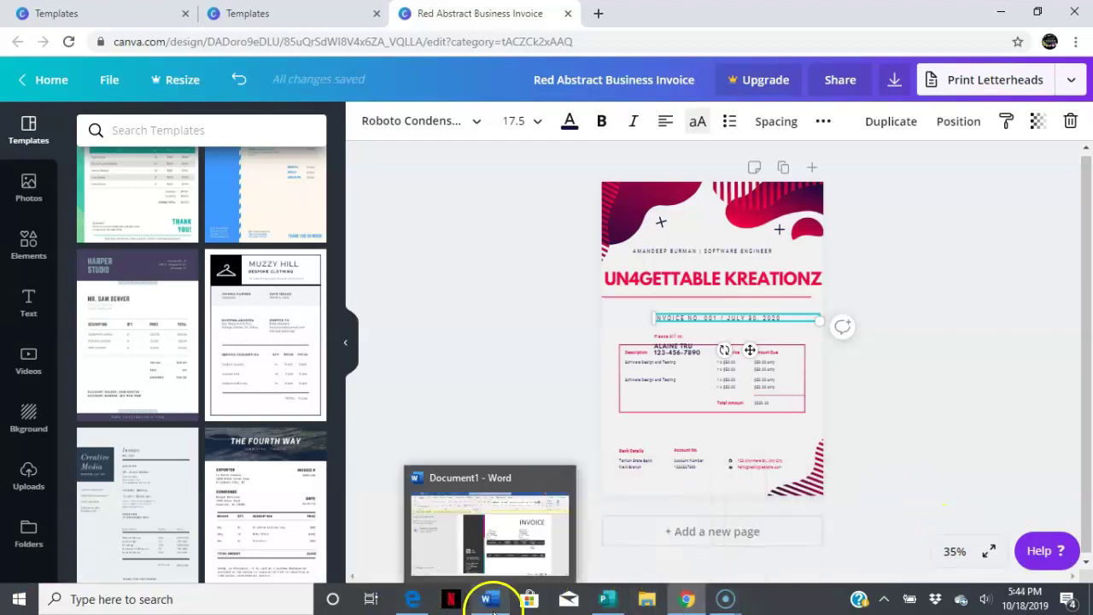
Step: Bring Word back to the front and dismiss the recurring SkypeBridge Bad Image error
click(493, 608)
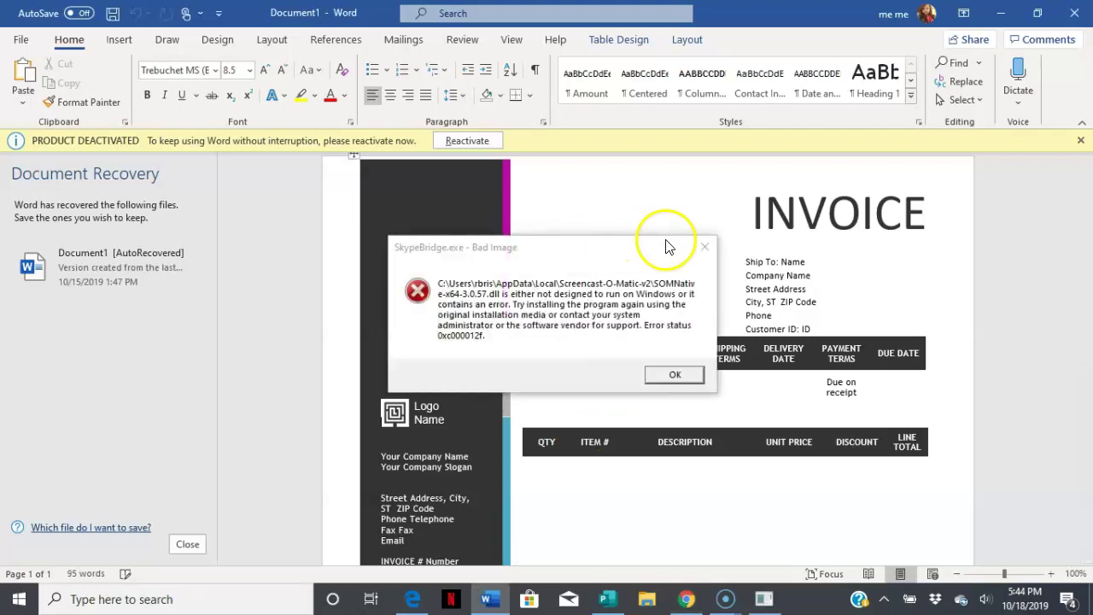
click(705, 247)
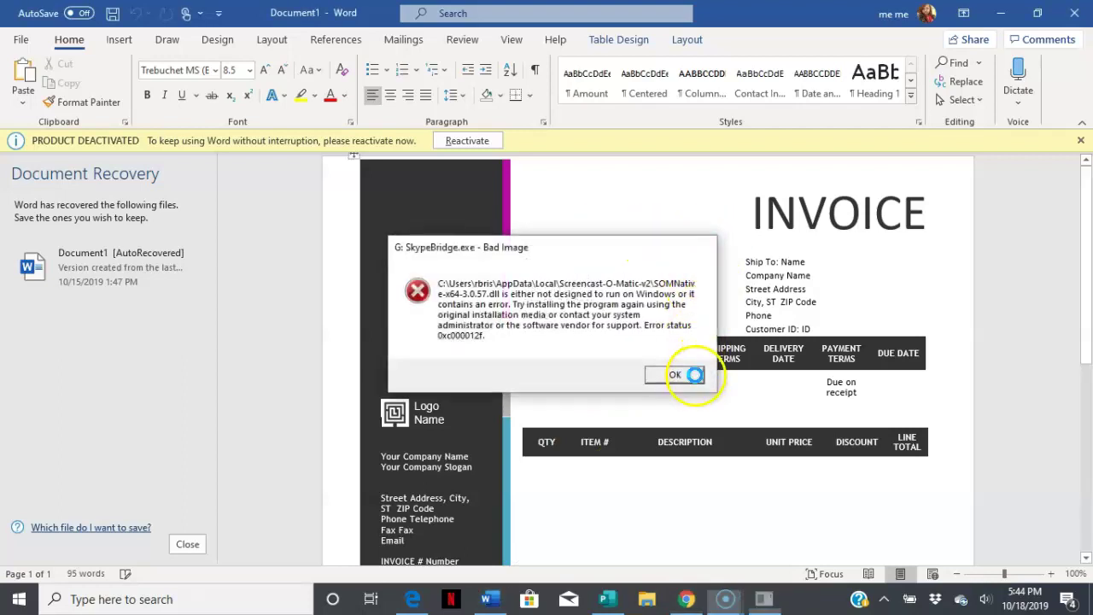
click(696, 375)
click(695, 375)
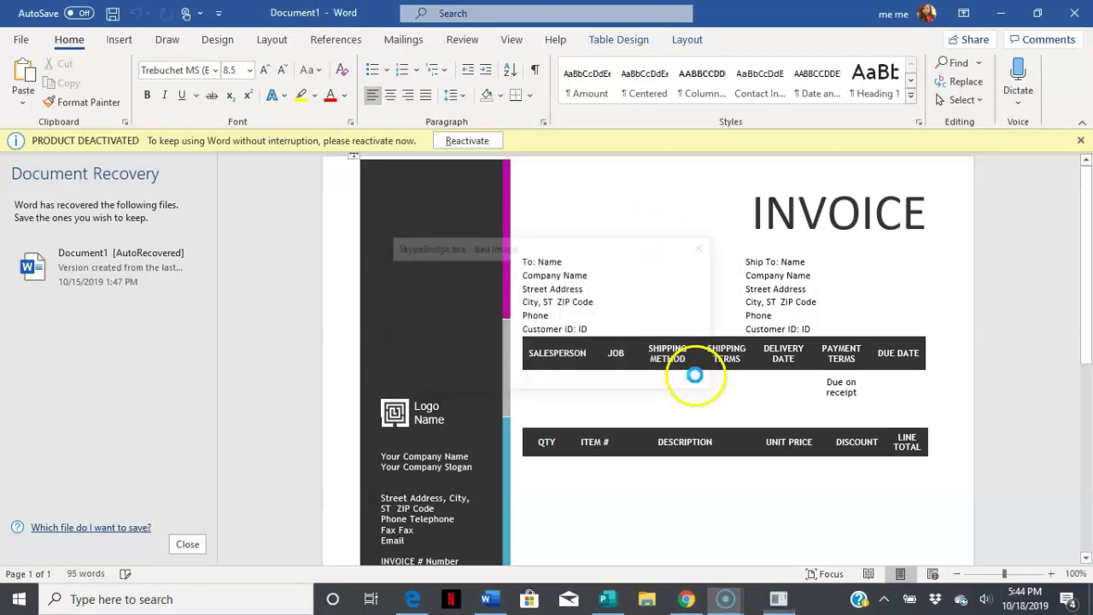
click(703, 247)
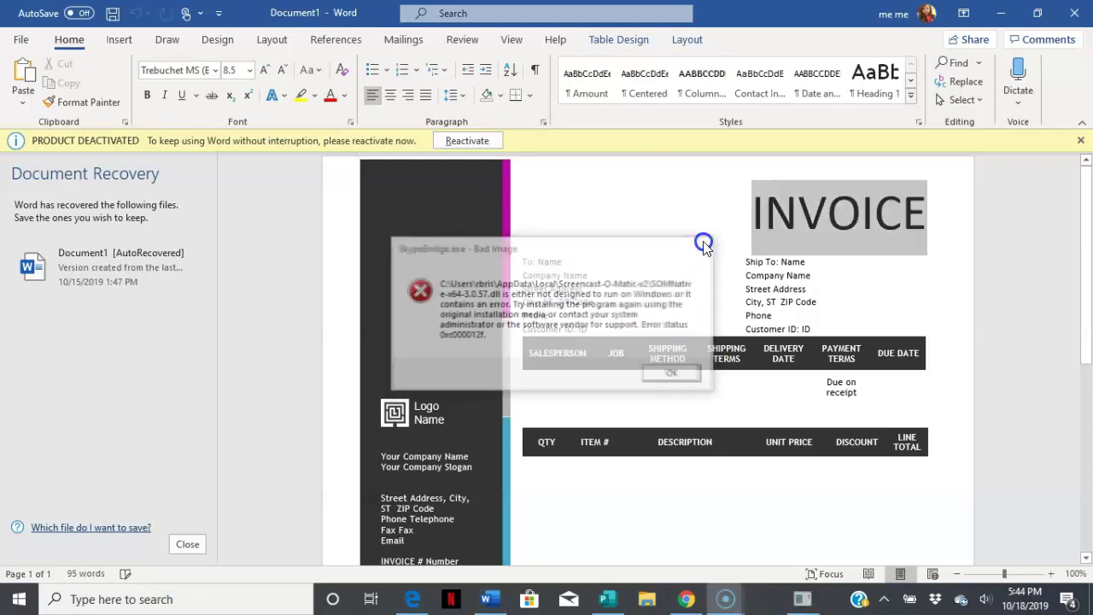
click(706, 246)
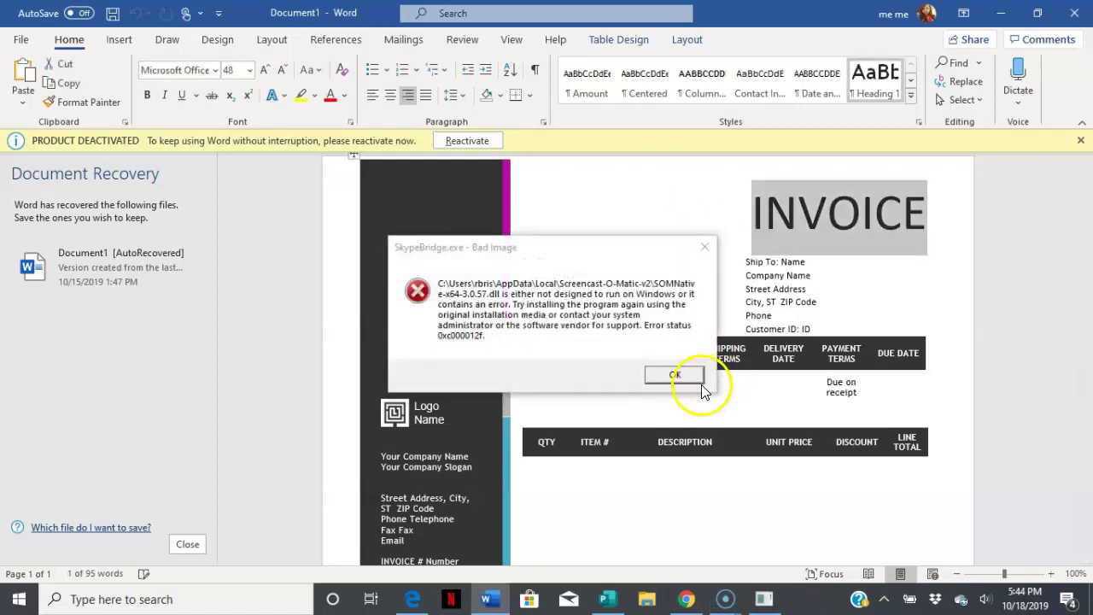
click(696, 379)
click(695, 374)
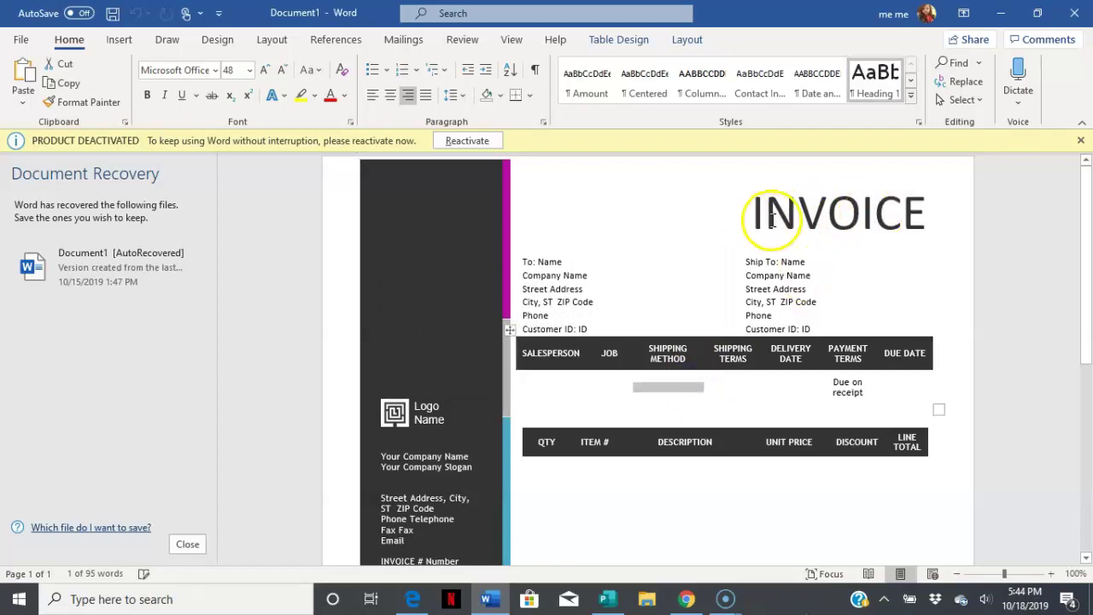
Step: Replace the Company Name placeholder under To: Name with UN4GETABLE KREATIONZ
click(568, 276)
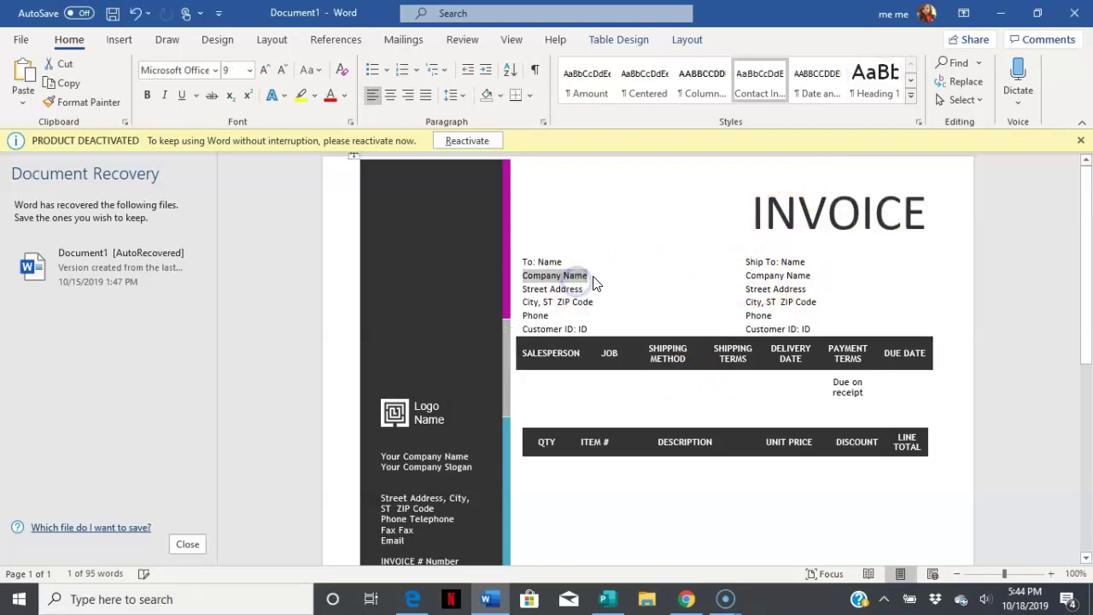
click(595, 275)
text(UN4GETABLE KREATIONZ)
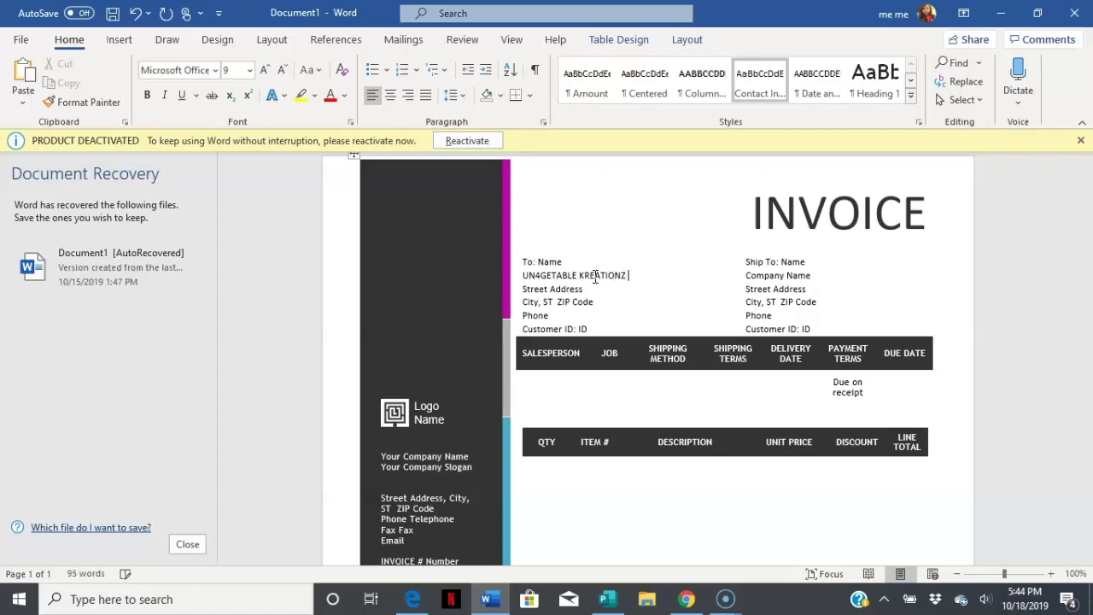
Step: Fill the empty Salesperson cell with placeholder text
click(556, 402)
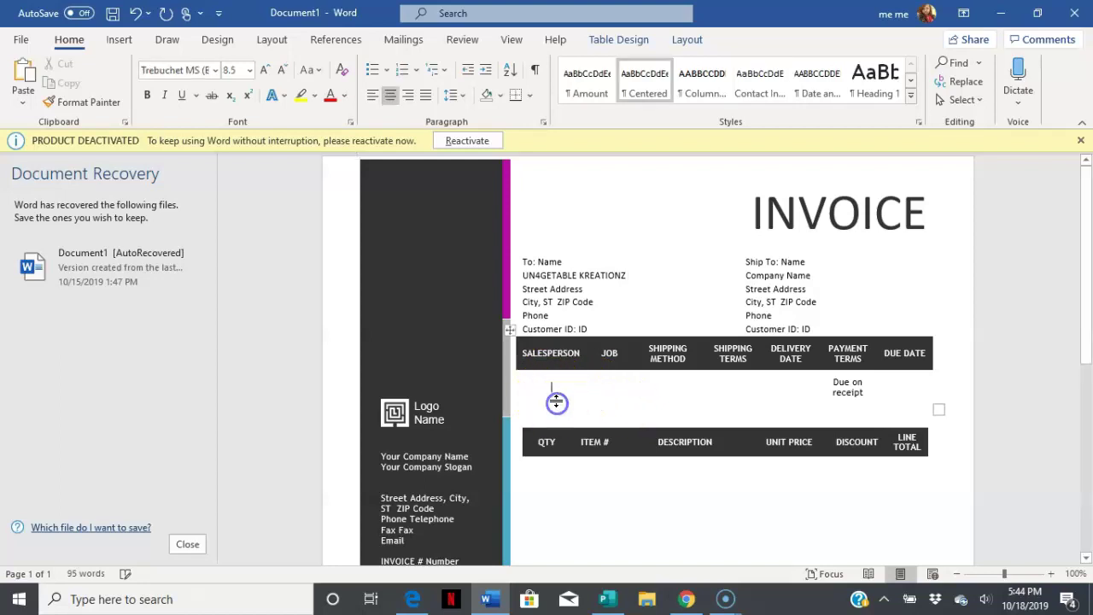
text(Th)
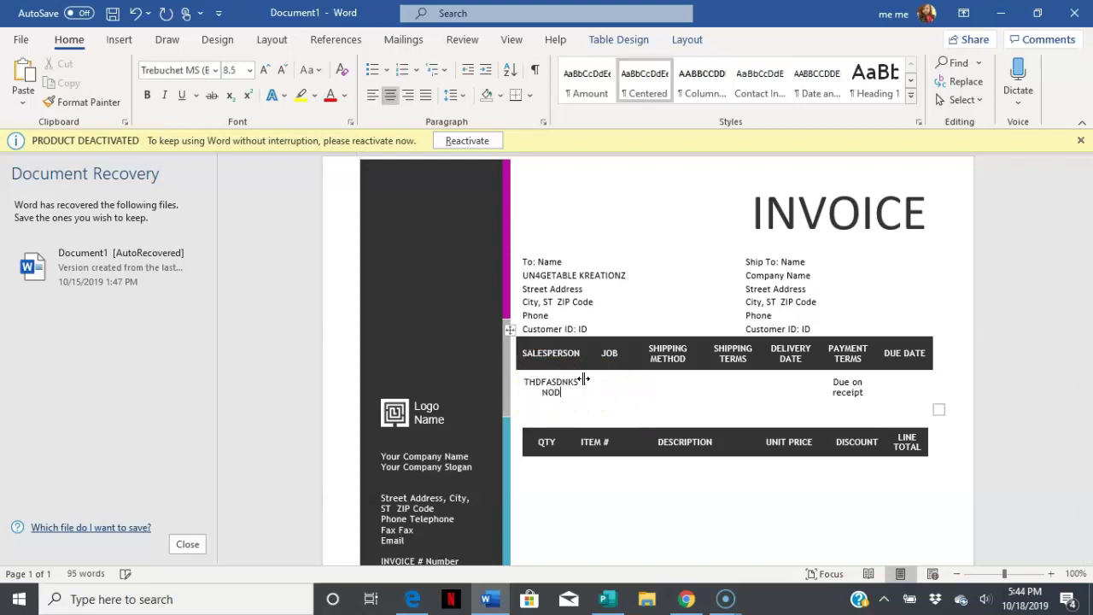
click(642, 378)
scroll(641, 370, down, 4)
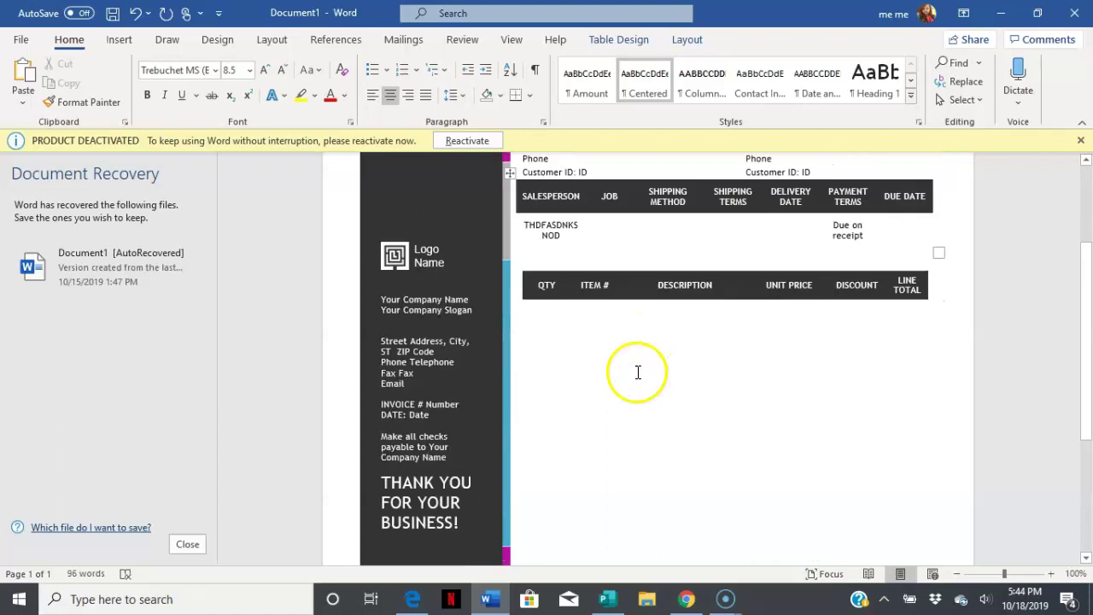
scroll(632, 367, up, 4)
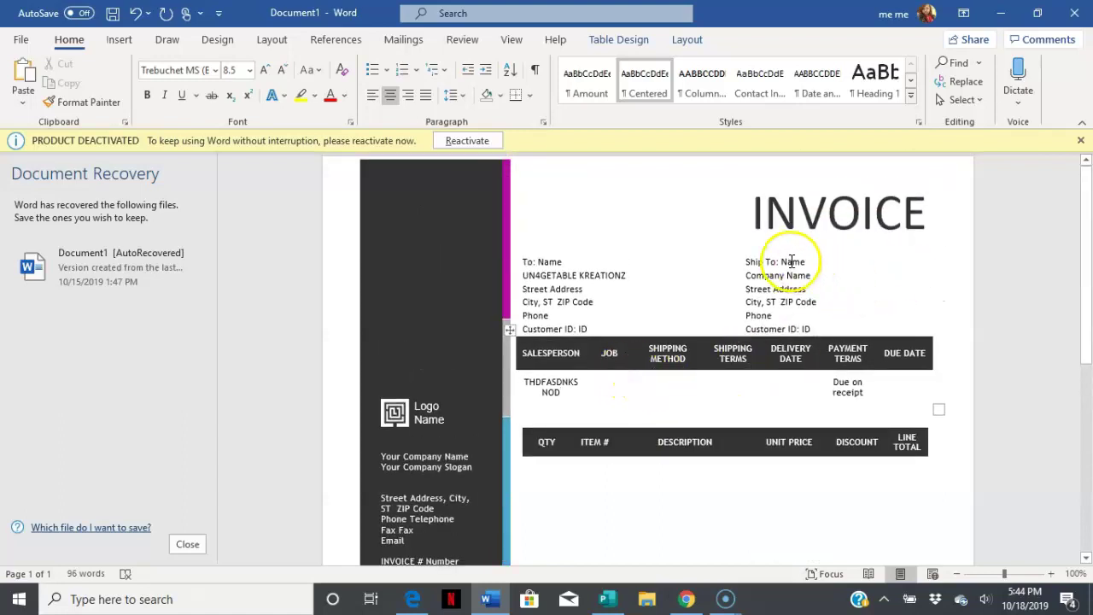